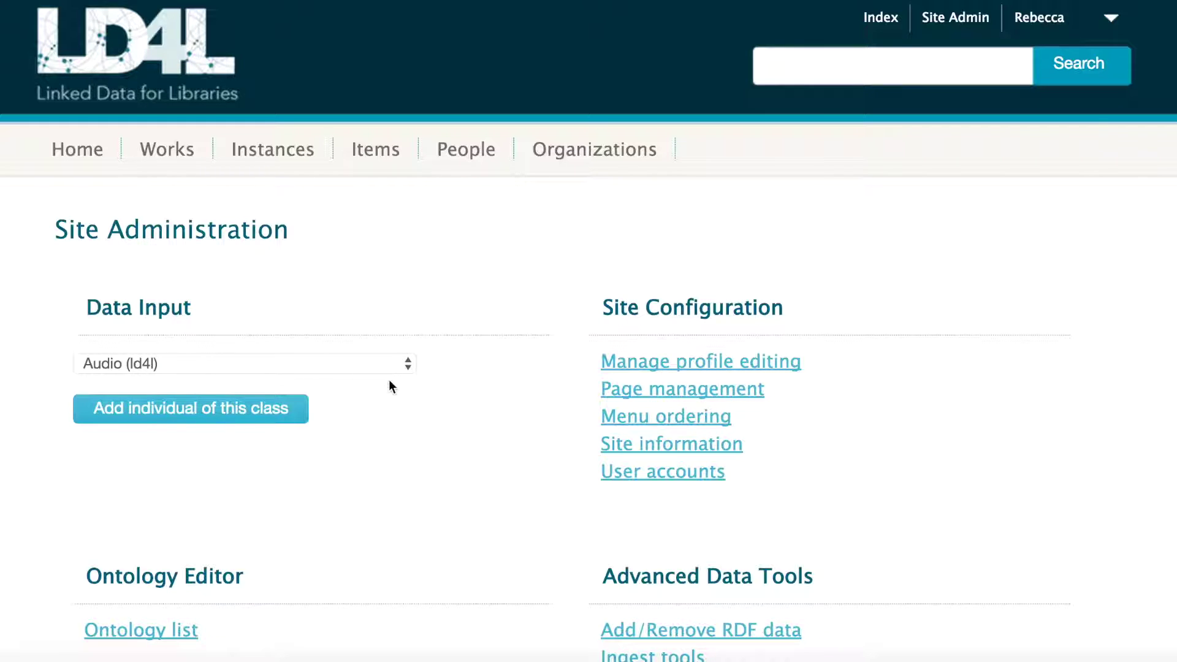
- Open the ontology list from the Ontology Editor section and review the listed ontologies with their namespaces and prefixes
{"action": "scroll", "coordinate": [398, 432], "scroll_direction": "down", "scroll_amount": 3}
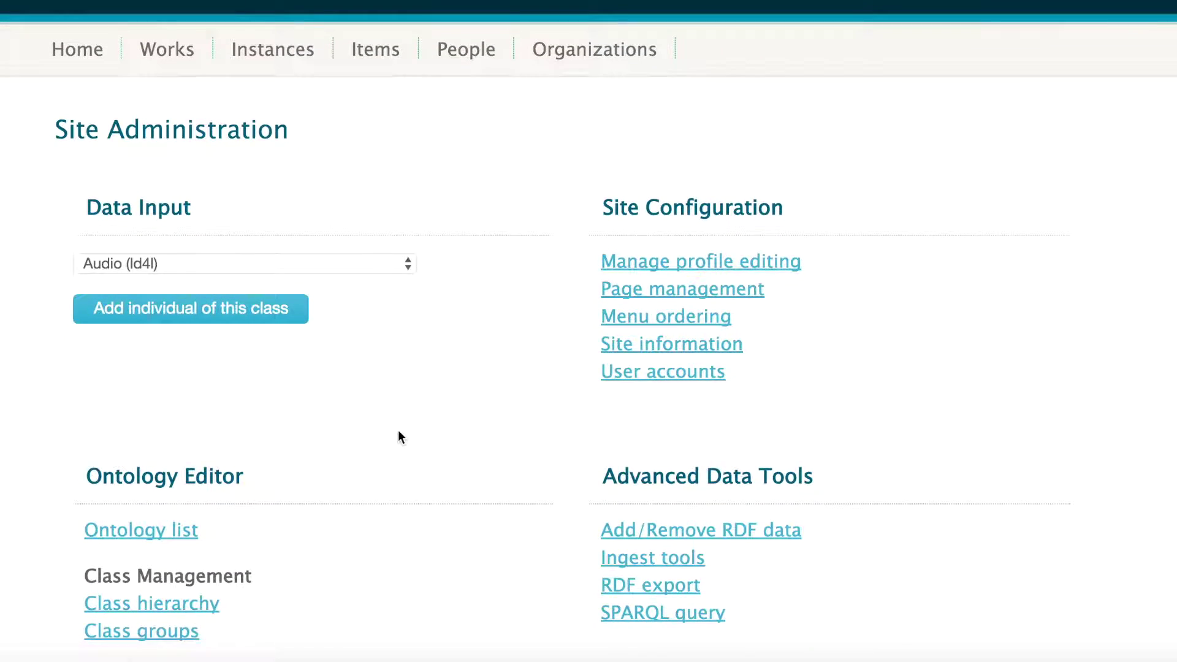
{"action": "scroll", "coordinate": [399, 432], "scroll_direction": "down", "scroll_amount": 5}
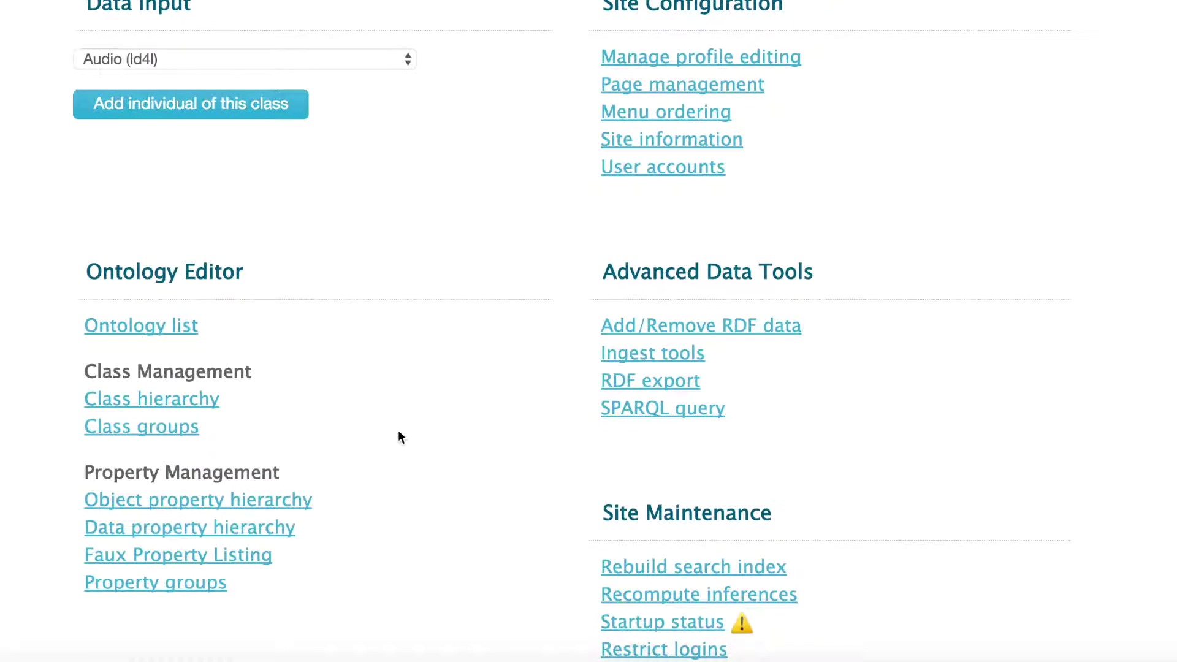
{"action": "scroll", "coordinate": [400, 436], "scroll_direction": "down", "scroll_amount": 2}
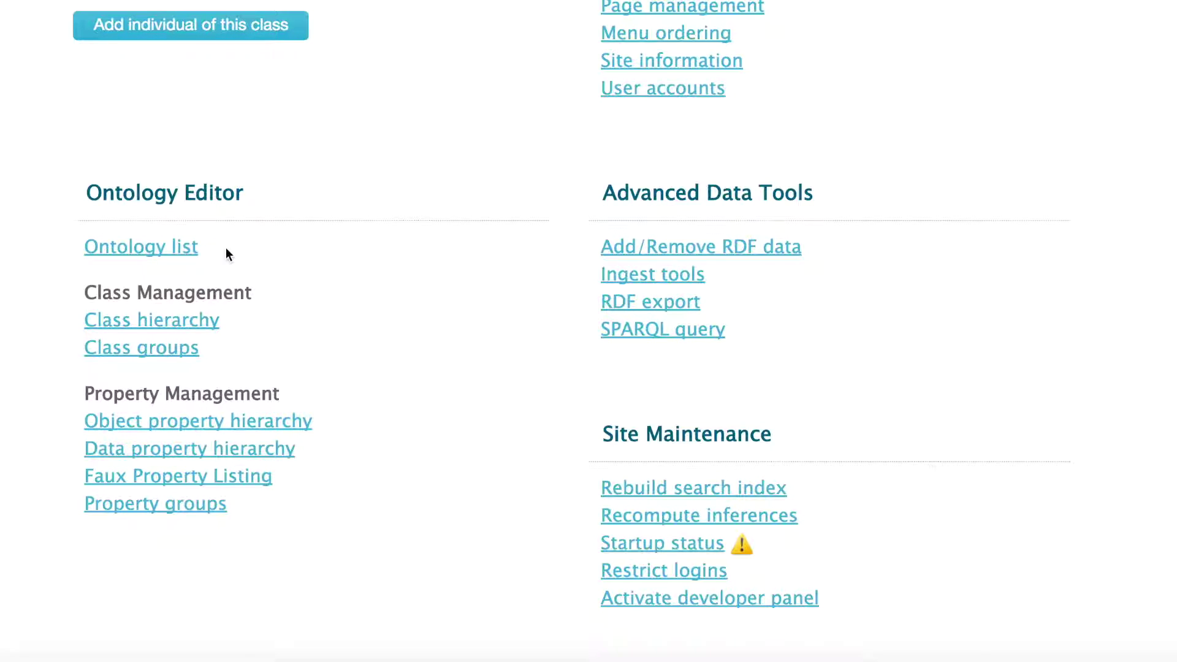
{"action": "left_click", "coordinate": [184, 247]}
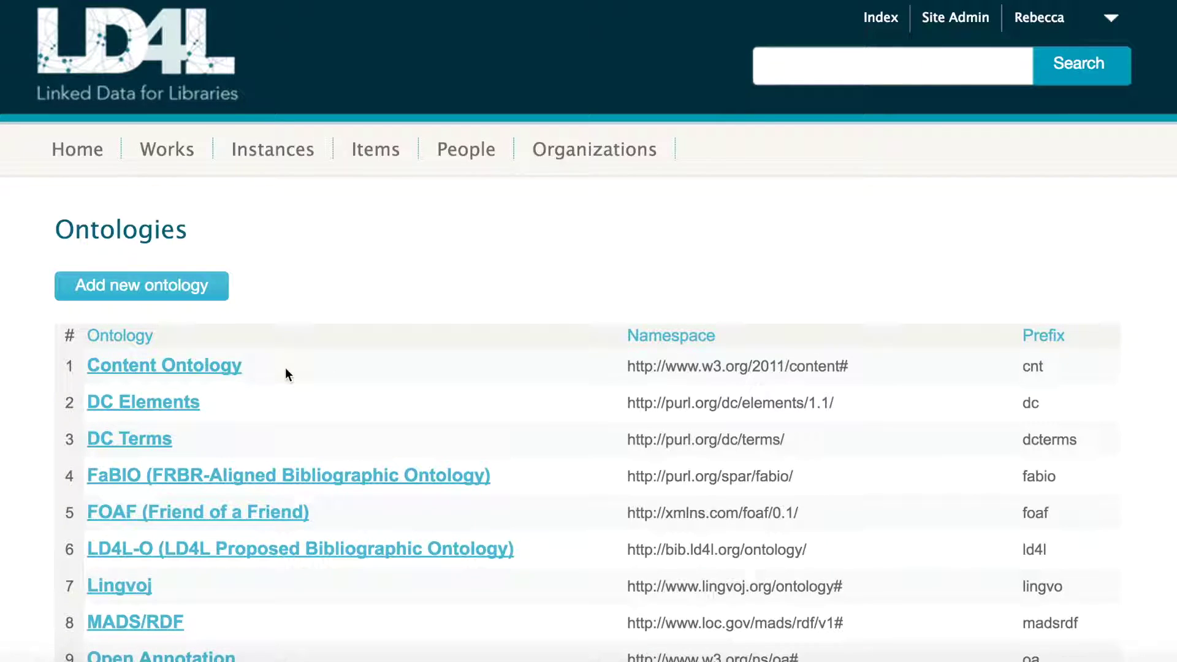
{"action": "scroll", "coordinate": [285, 367], "scroll_direction": "down", "scroll_amount": 2}
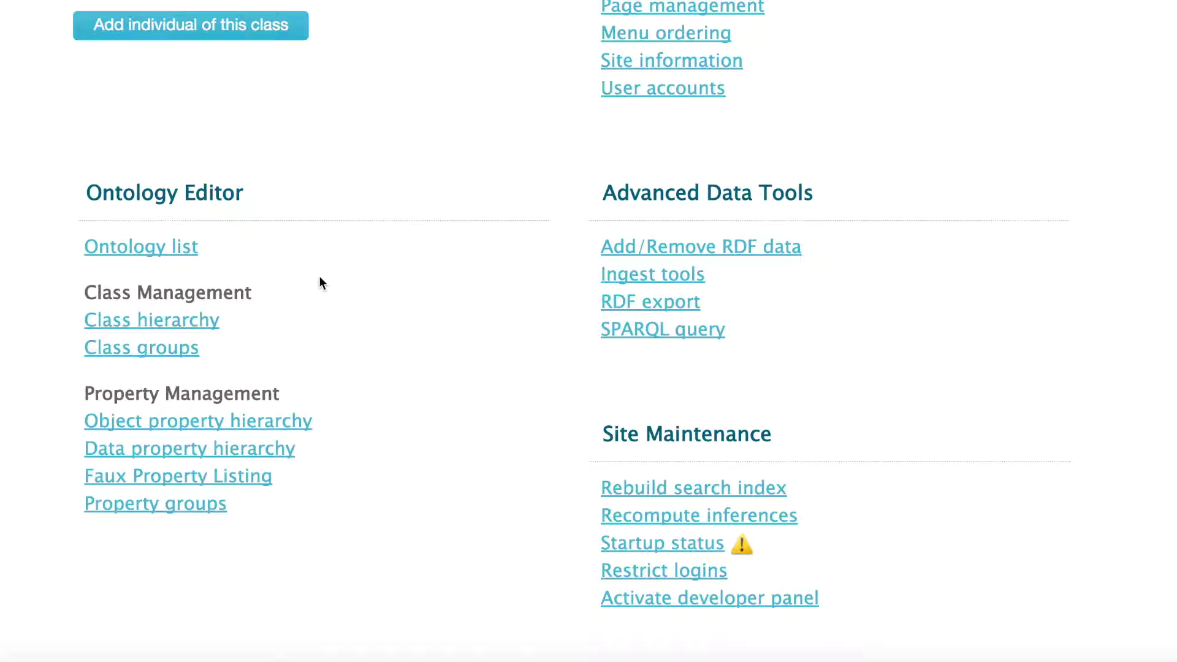
- Open the class hierarchy and expand Organization (foaf) under Agent to view its subclass, collapsing it again
{"action": "left_click", "coordinate": [200, 329]}
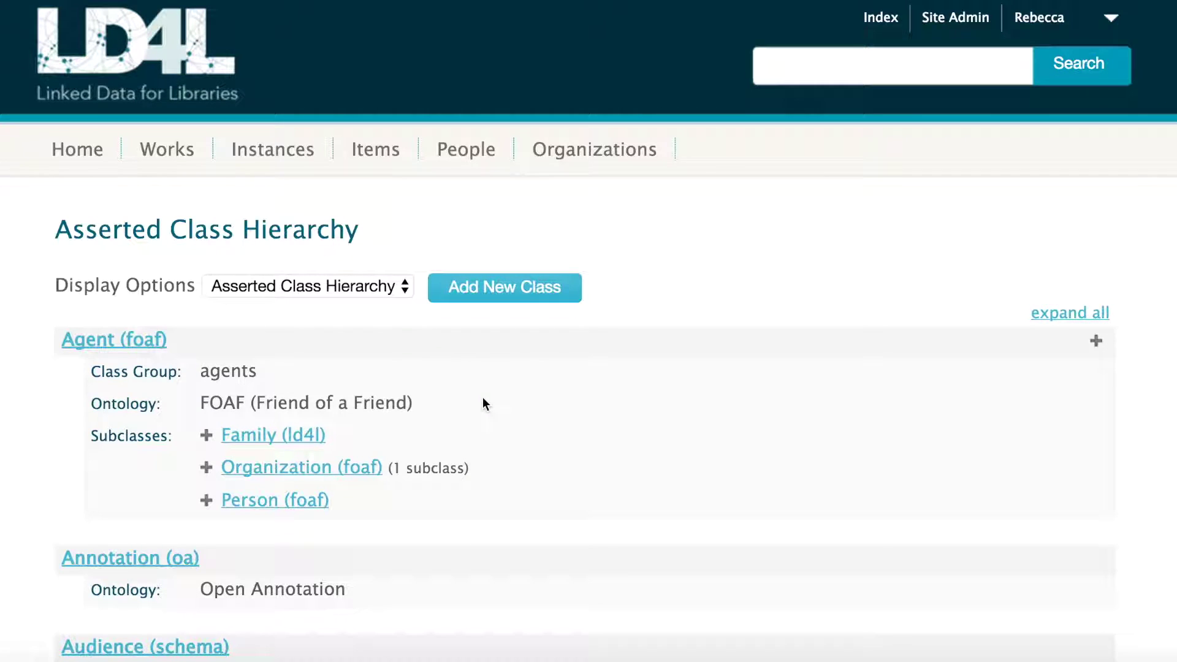
{"action": "scroll", "coordinate": [483, 400], "scroll_direction": "down", "scroll_amount": 1}
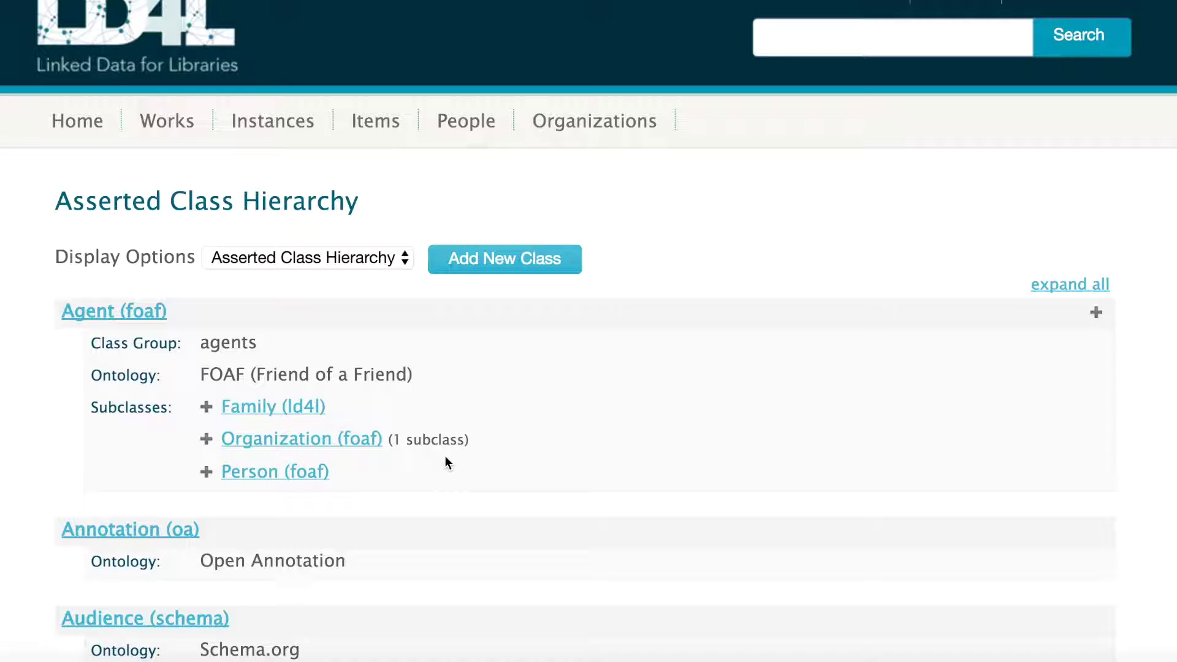
{"action": "left_click", "coordinate": [206, 440]}
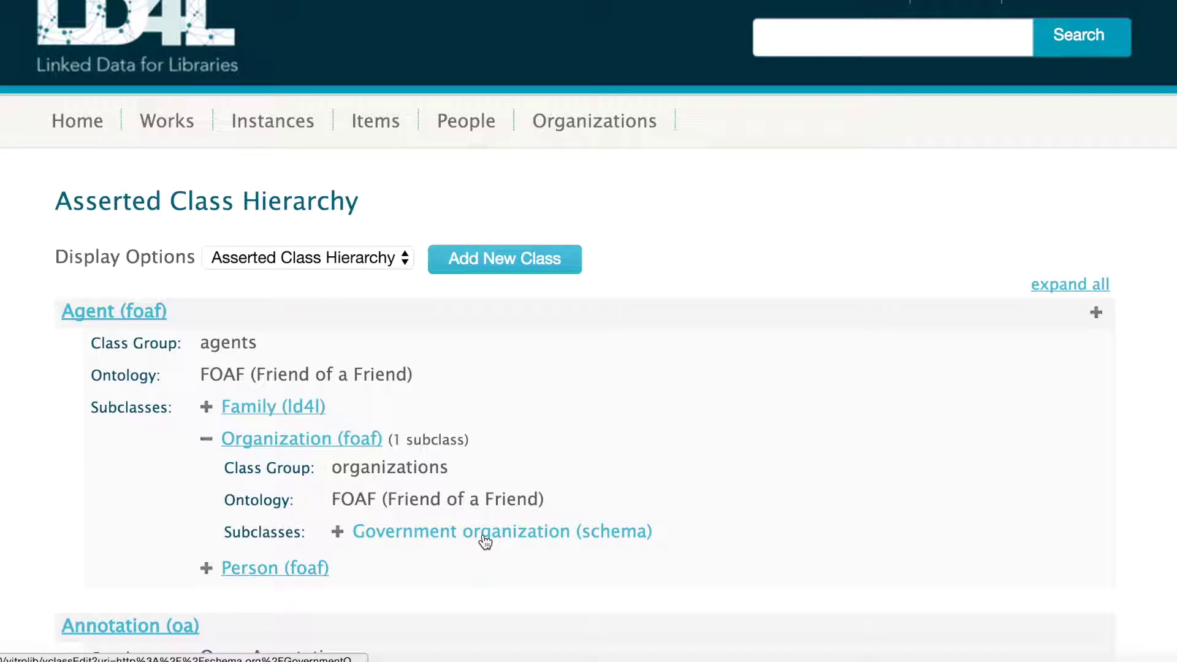
{"action": "left_click", "coordinate": [204, 442]}
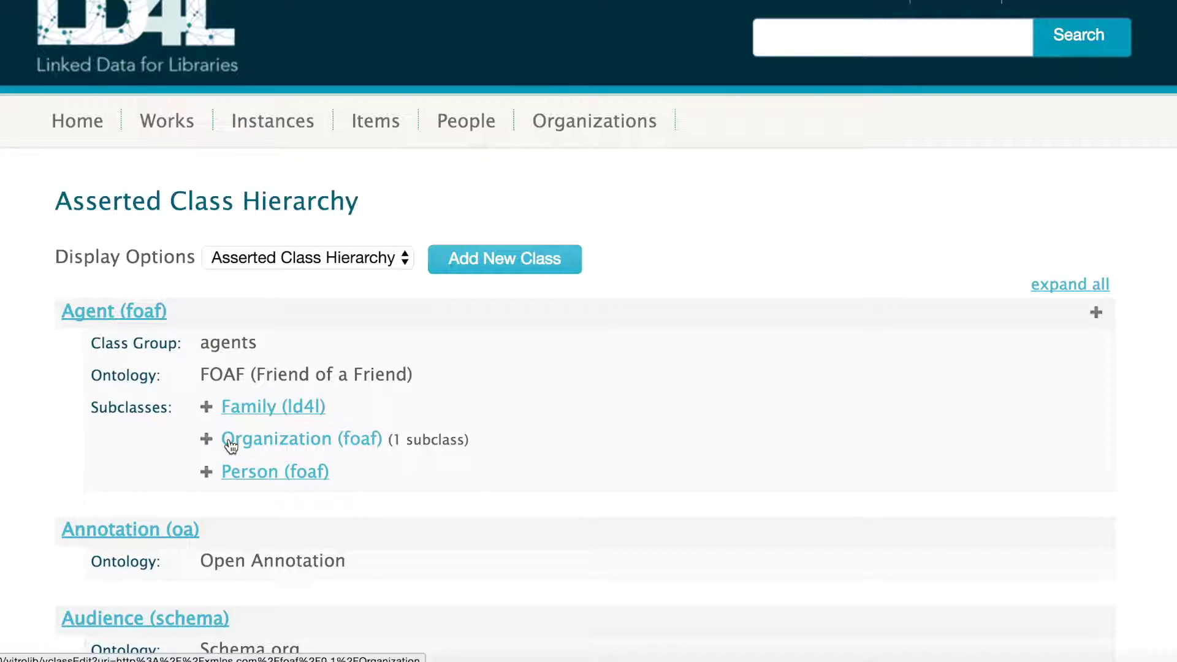
- Open the Person (foaf) class and review its properties, available actions and superclass links
{"action": "left_click", "coordinate": [274, 475]}
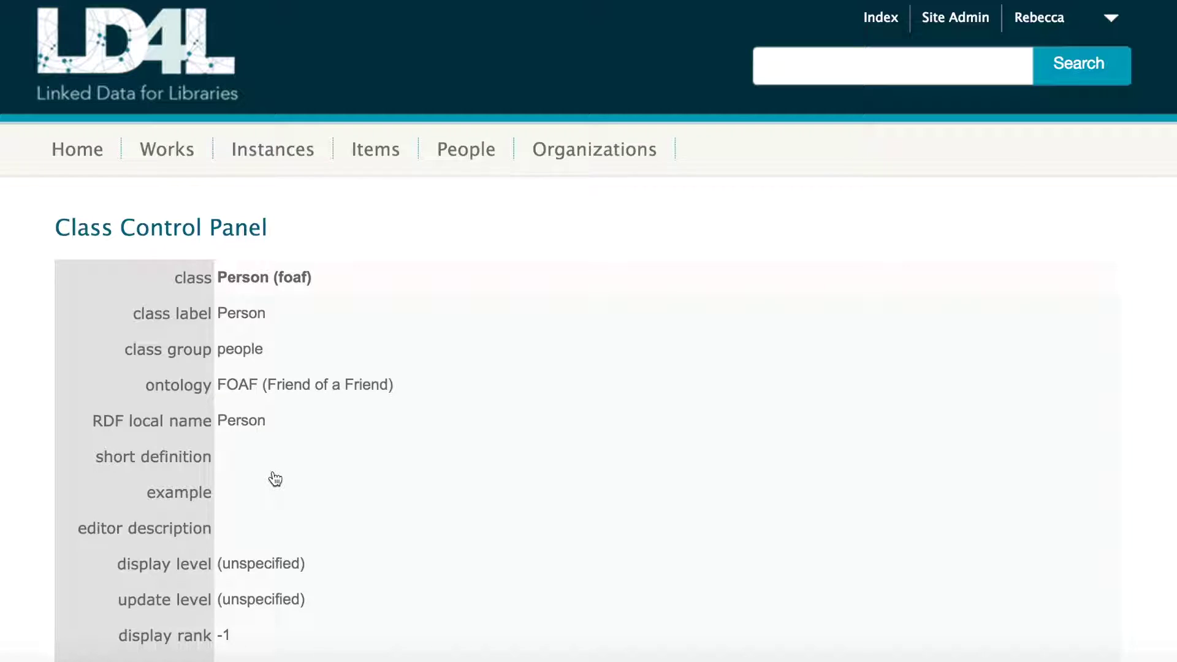
{"action": "scroll", "coordinate": [462, 355], "scroll_direction": "down", "scroll_amount": 3}
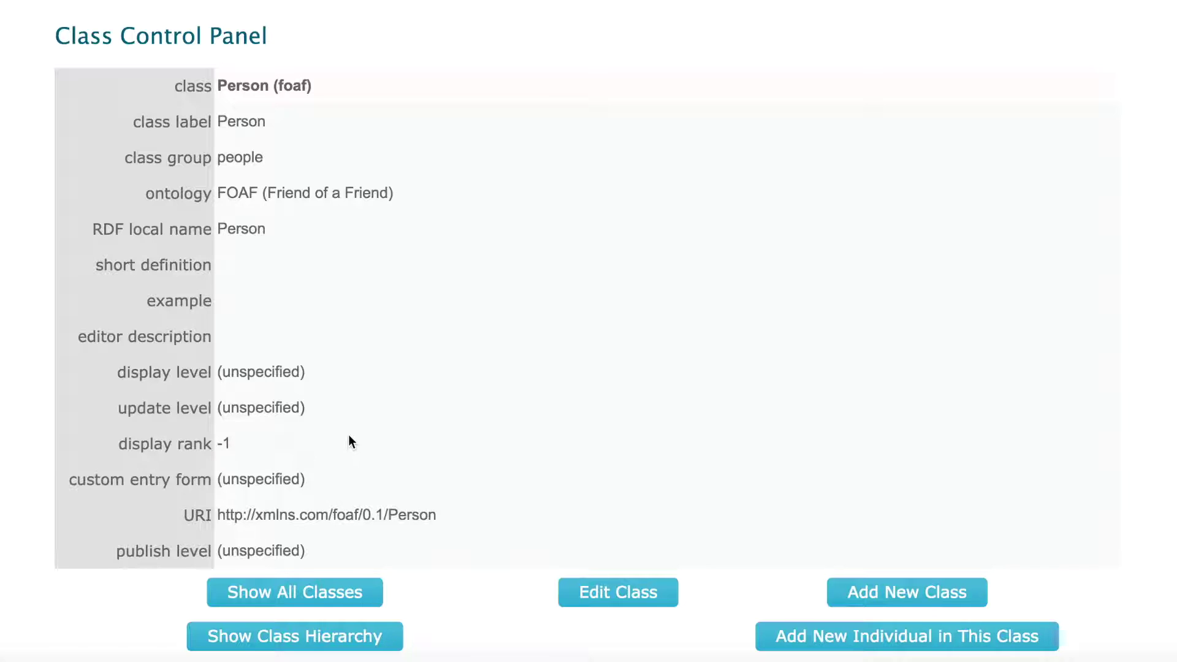
{"action": "scroll", "coordinate": [356, 437], "scroll_direction": "down", "scroll_amount": 5}
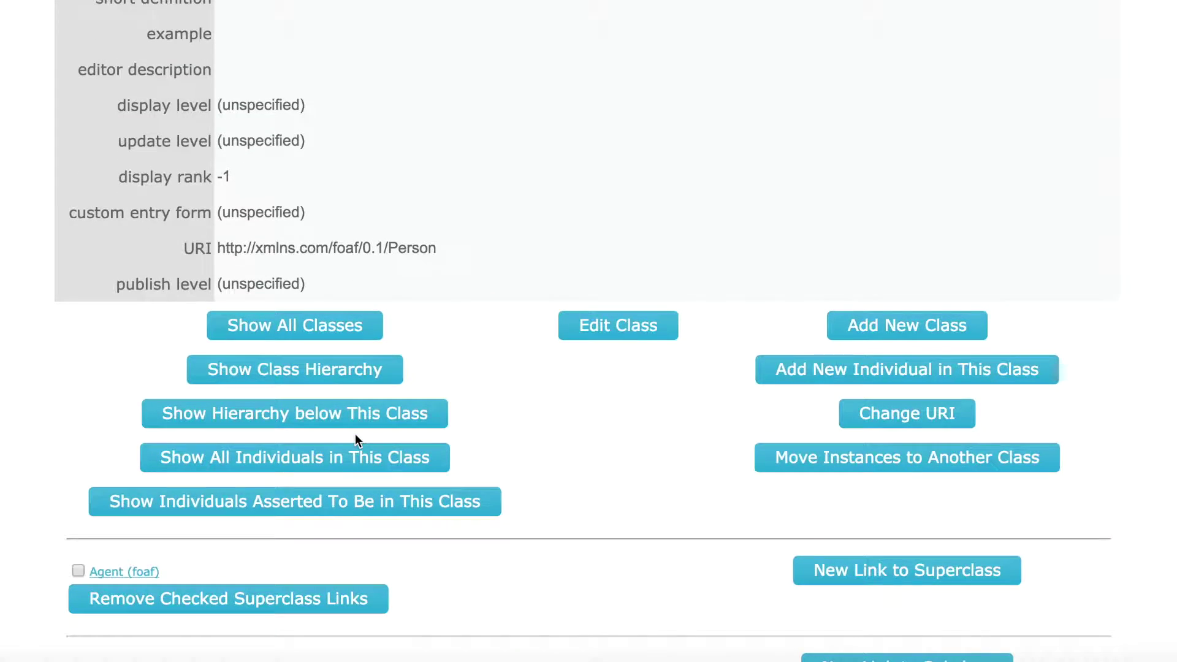
{"action": "scroll", "coordinate": [356, 438], "scroll_direction": "down", "scroll_amount": 2}
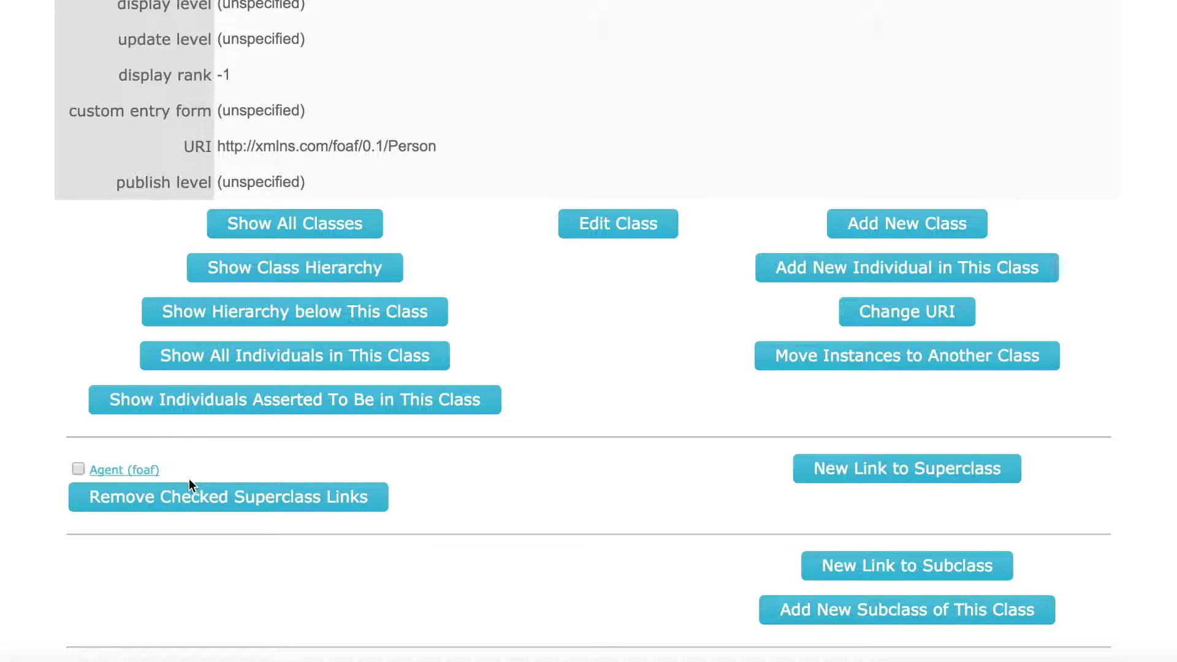
- Show all individuals in the Person class, look through the whole list and return to the class control panel
{"action": "left_click", "coordinate": [357, 362]}
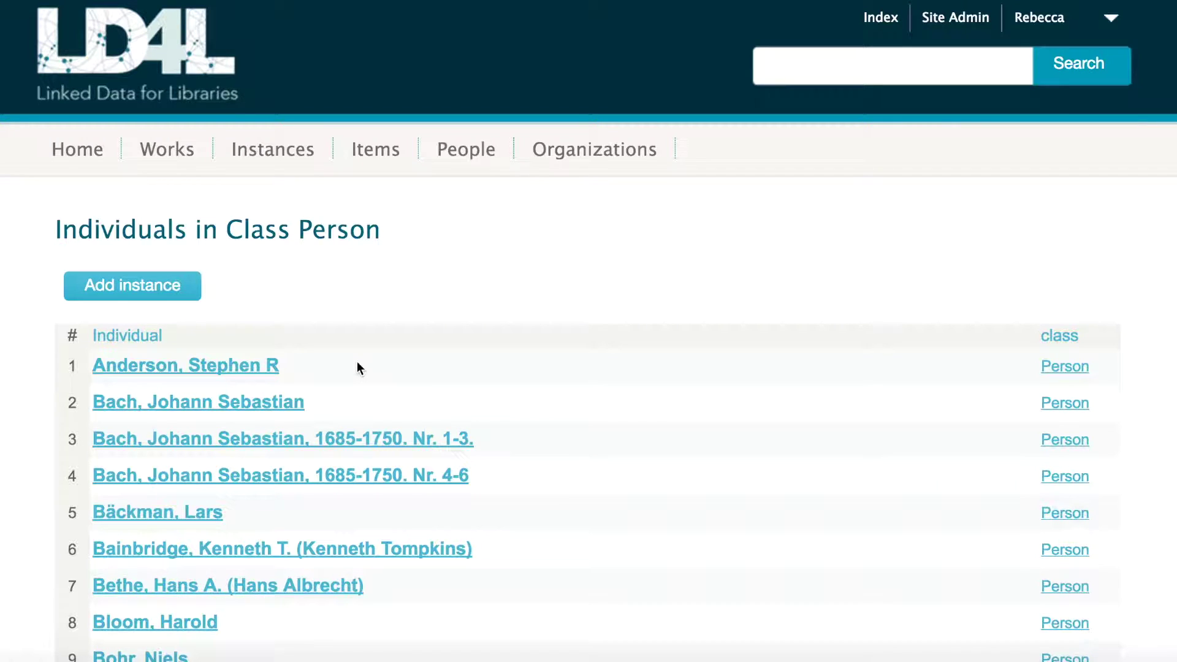
{"action": "scroll", "coordinate": [357, 366], "scroll_direction": "down", "scroll_amount": 5}
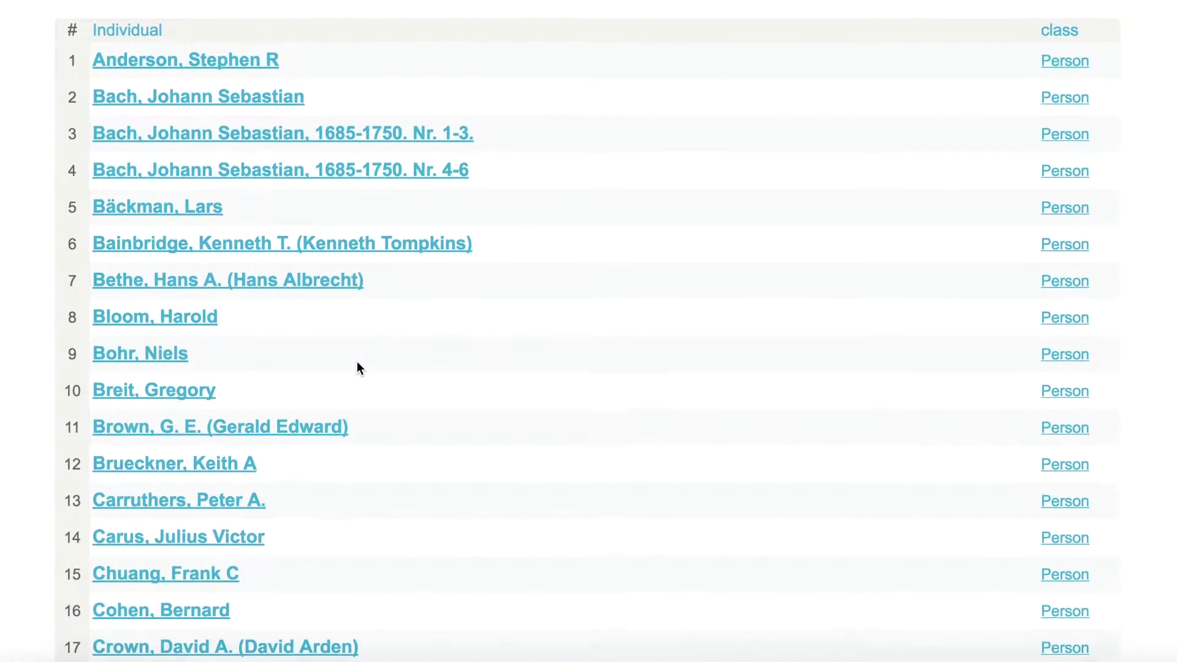
{"action": "scroll", "coordinate": [360, 368], "scroll_direction": "down", "scroll_amount": 3}
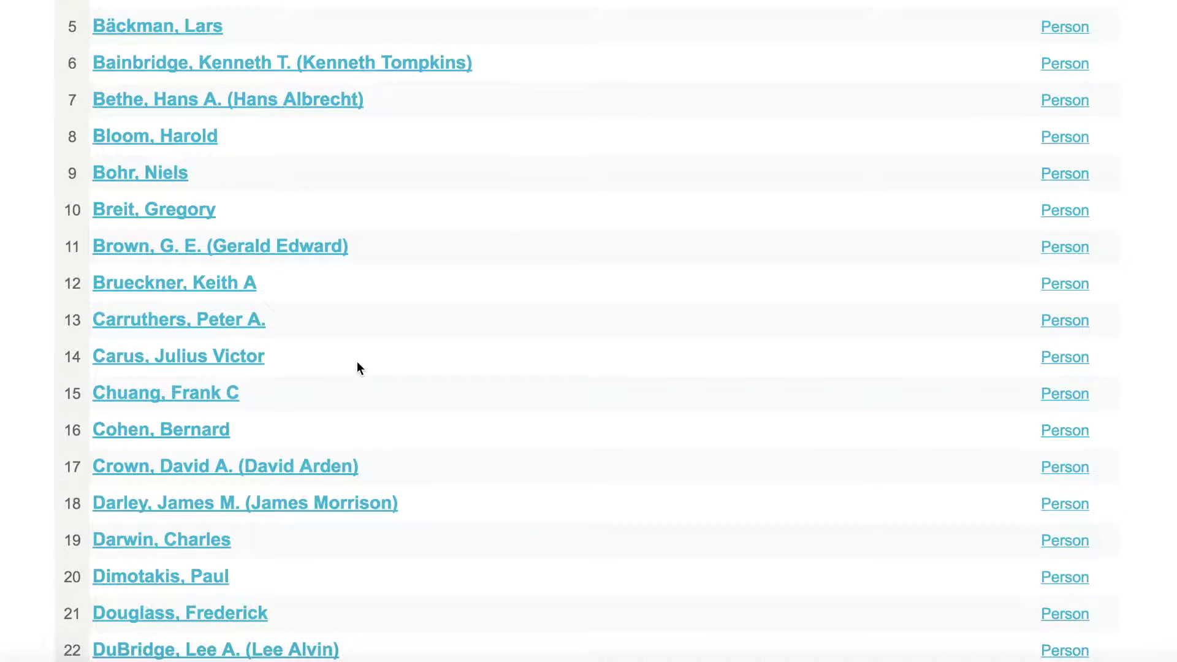
{"action": "scroll", "coordinate": [357, 361], "scroll_direction": "down", "scroll_amount": 20}
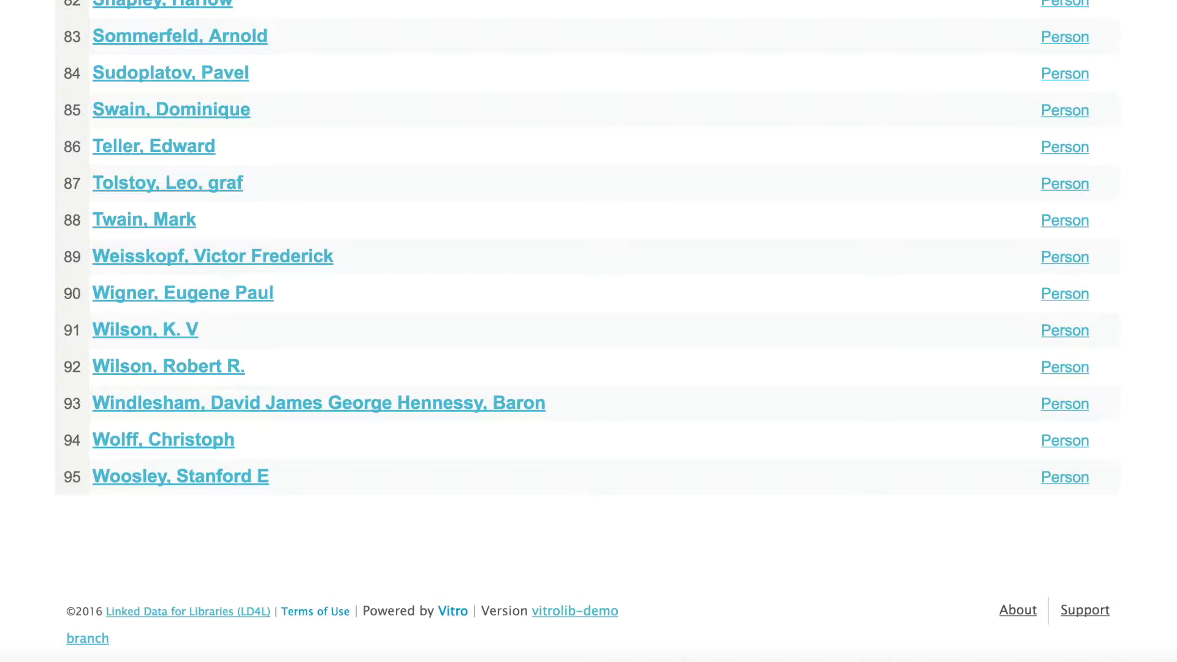
{"action": "key", "text": "alt+Left"}
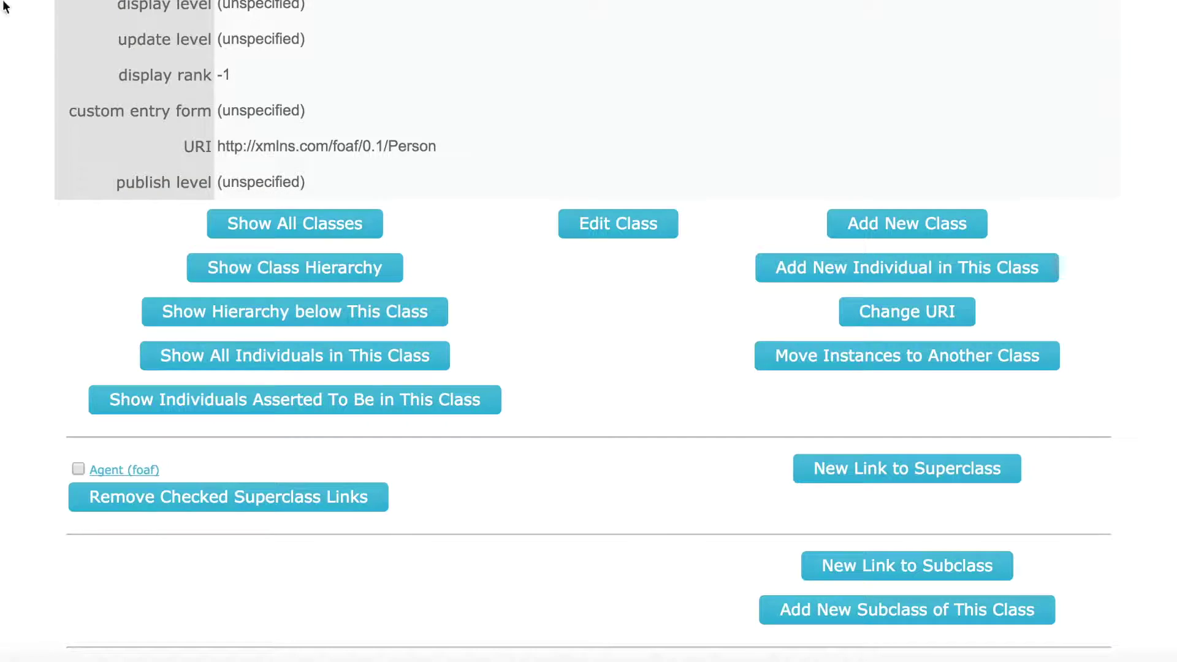
- Show only the individuals asserted to be in the Person class, review the list and return to the class control panel
{"action": "left_click", "coordinate": [392, 400]}
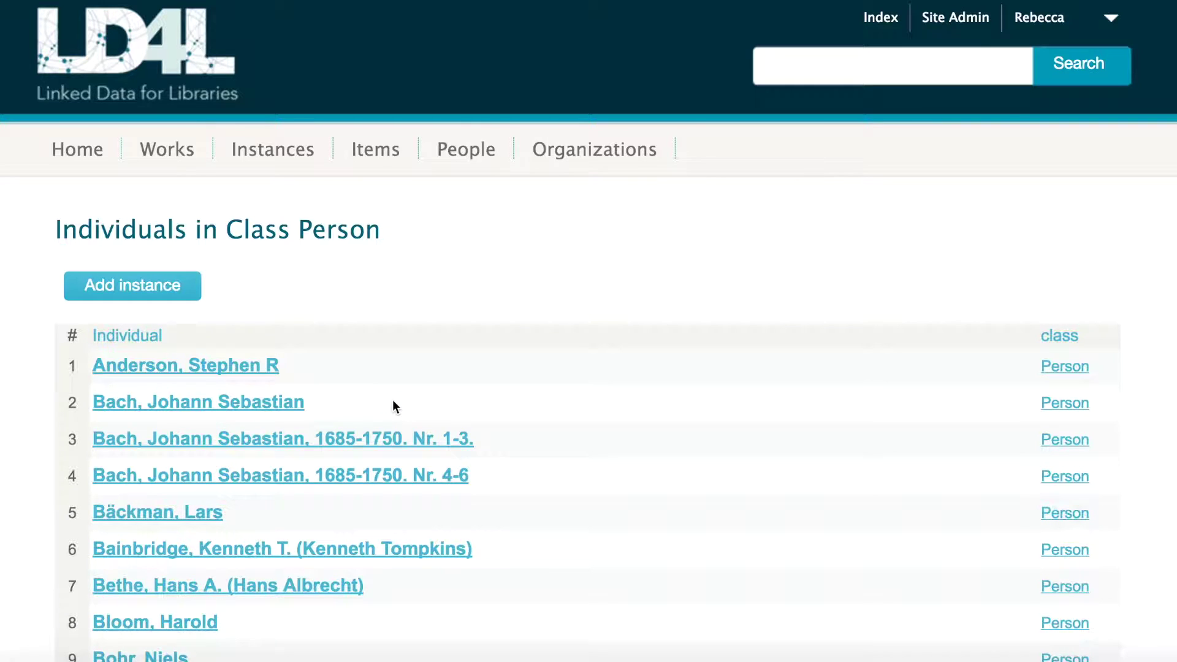
{"action": "scroll", "coordinate": [394, 404], "scroll_direction": "down", "scroll_amount": 5}
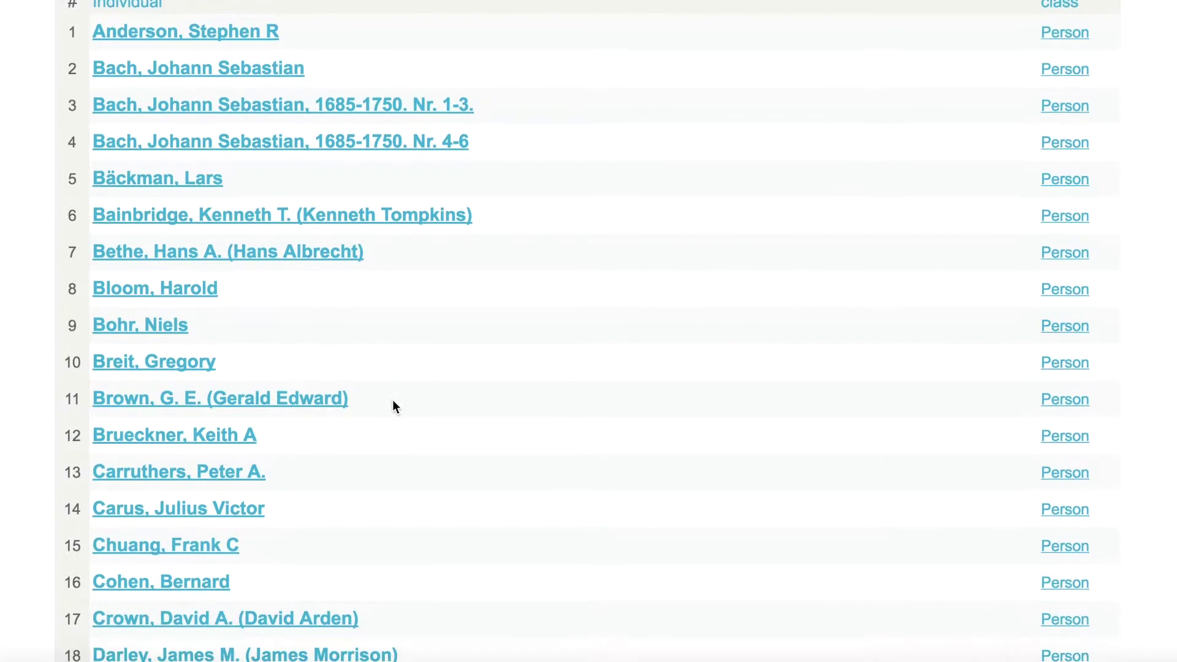
{"action": "scroll", "coordinate": [393, 402], "scroll_direction": "down", "scroll_amount": 3}
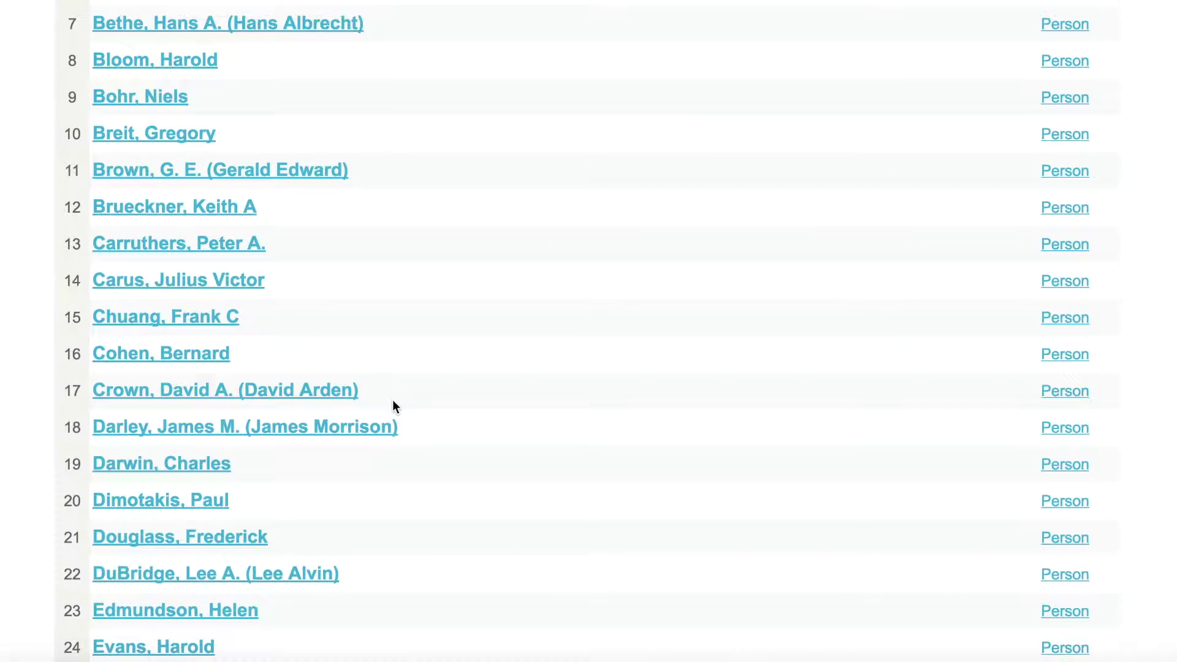
{"action": "scroll", "coordinate": [392, 404], "scroll_direction": "down", "scroll_amount": 20}
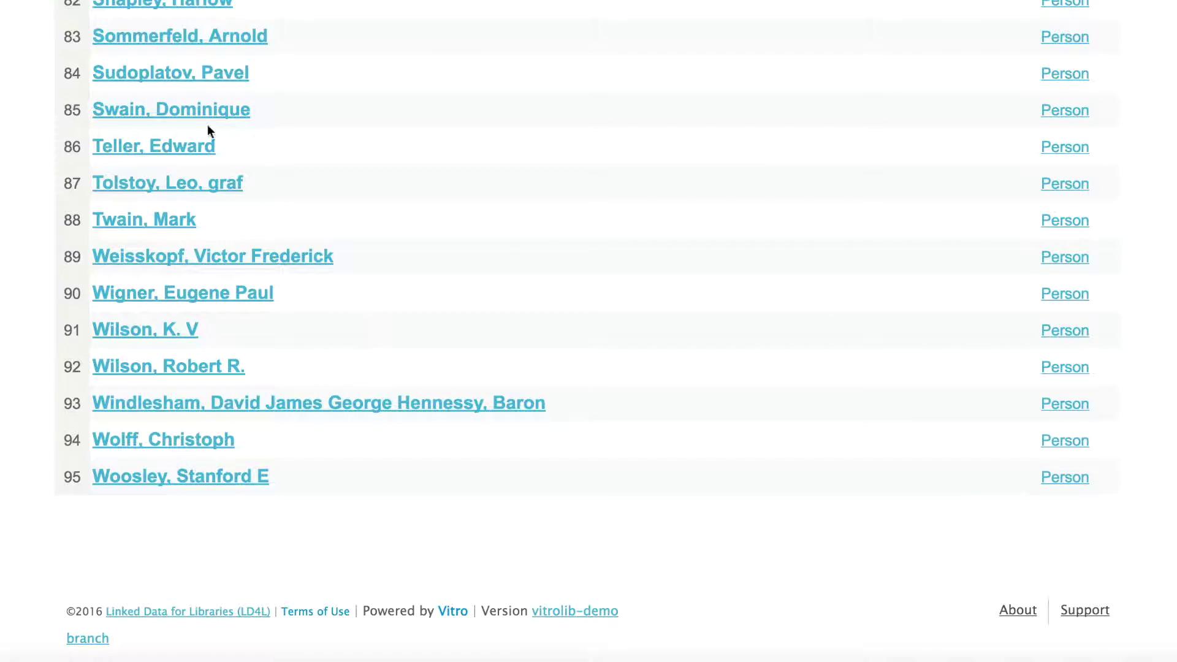
{"action": "key", "text": "alt+Left"}
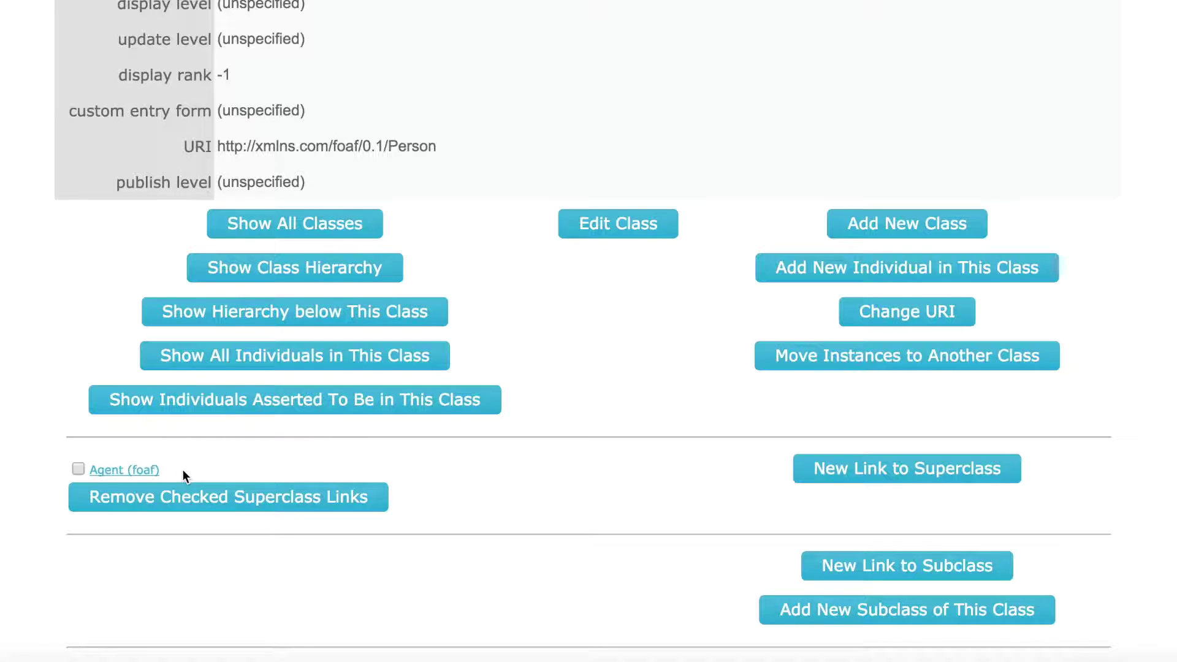
- Open the Agent (foaf) superclass of Person and review its details and subclass links
{"action": "left_click", "coordinate": [131, 475]}
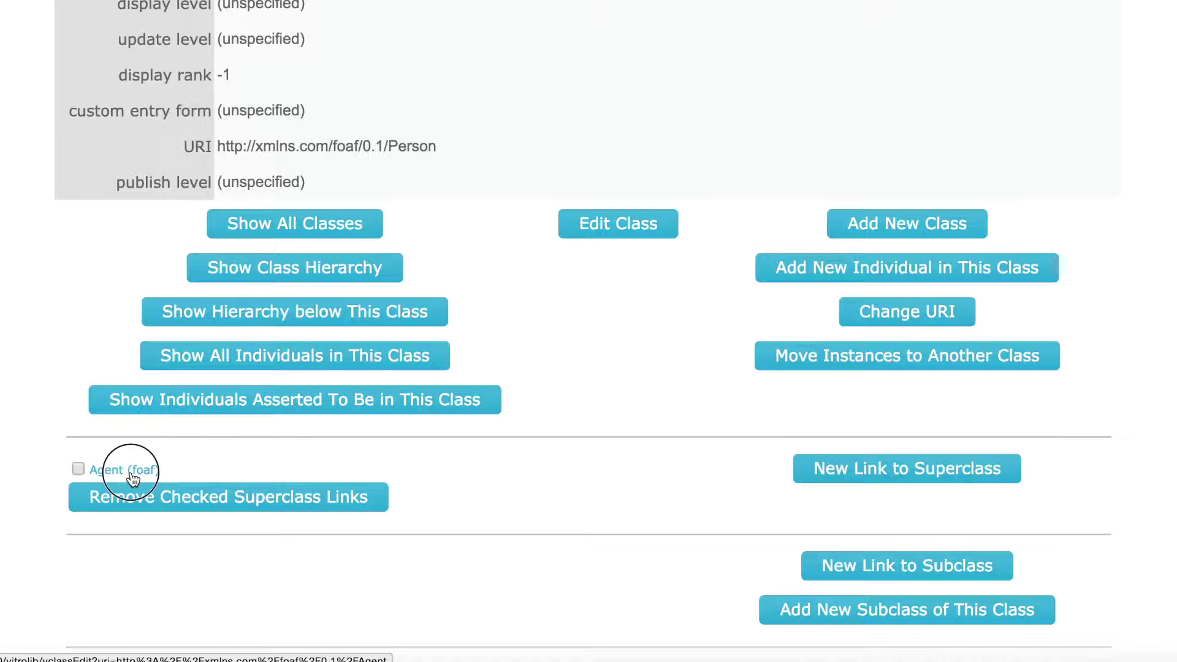
{"action": "scroll", "coordinate": [529, 482], "scroll_direction": "down", "scroll_amount": 5}
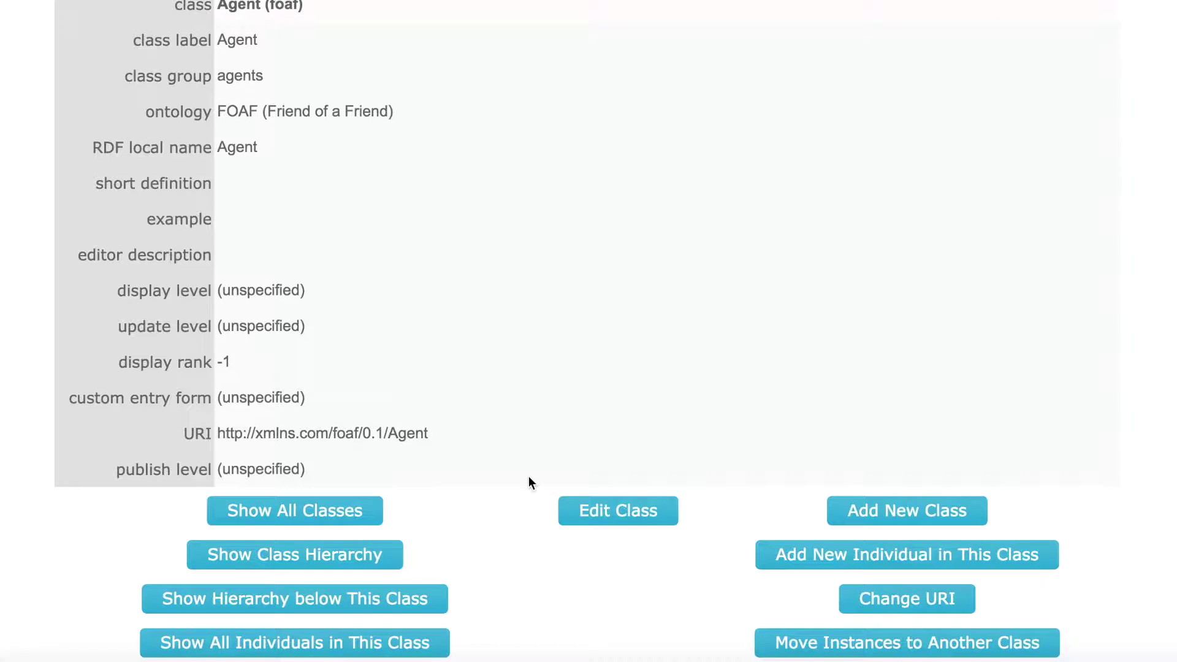
{"action": "scroll", "coordinate": [528, 481], "scroll_direction": "down", "scroll_amount": 6}
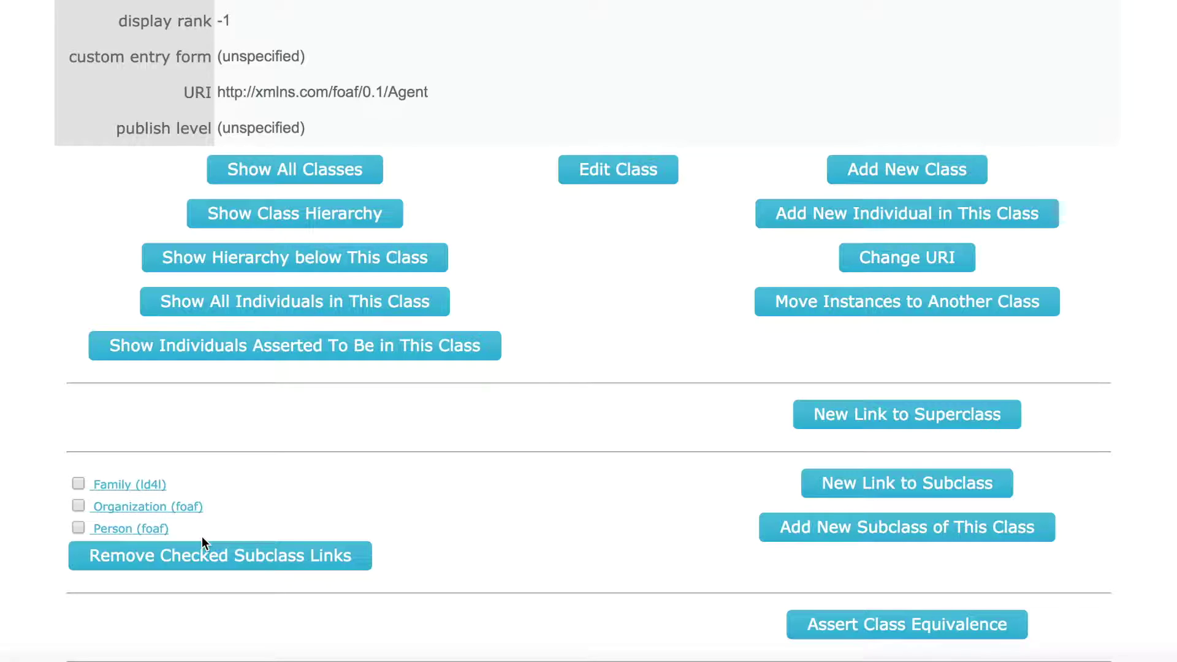
- Compare all individuals in the Agent class with those asserted to be in it, returning to the class control panel
{"action": "left_click", "coordinate": [321, 303]}
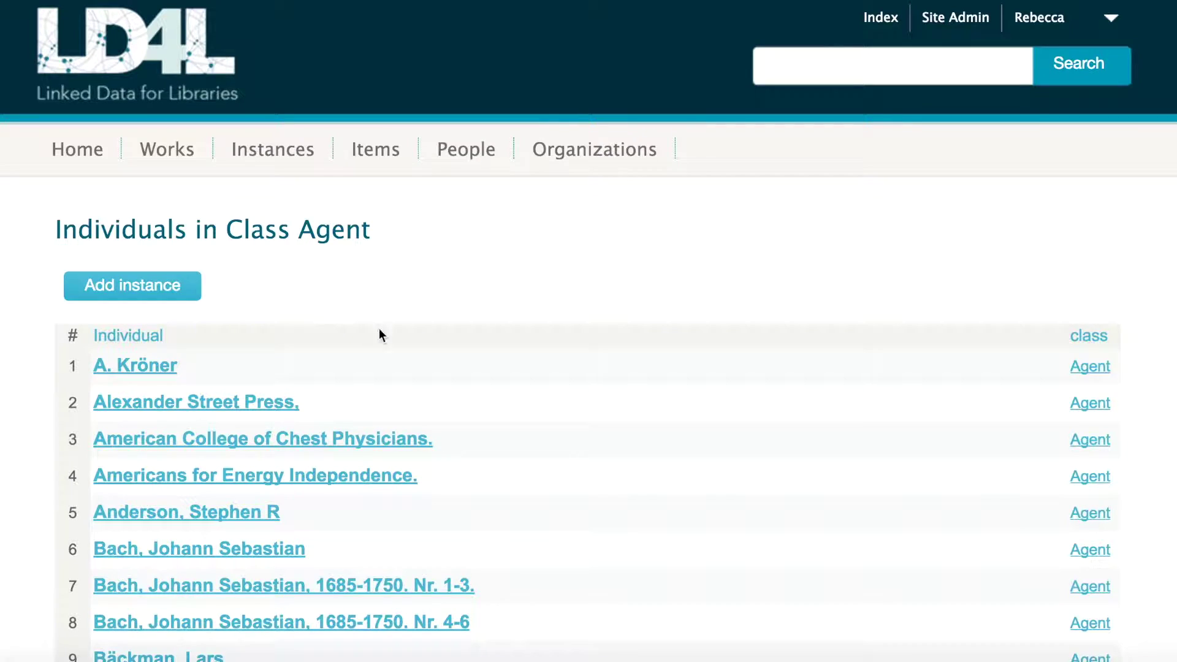
{"action": "scroll", "coordinate": [435, 347], "scroll_direction": "down", "scroll_amount": 10}
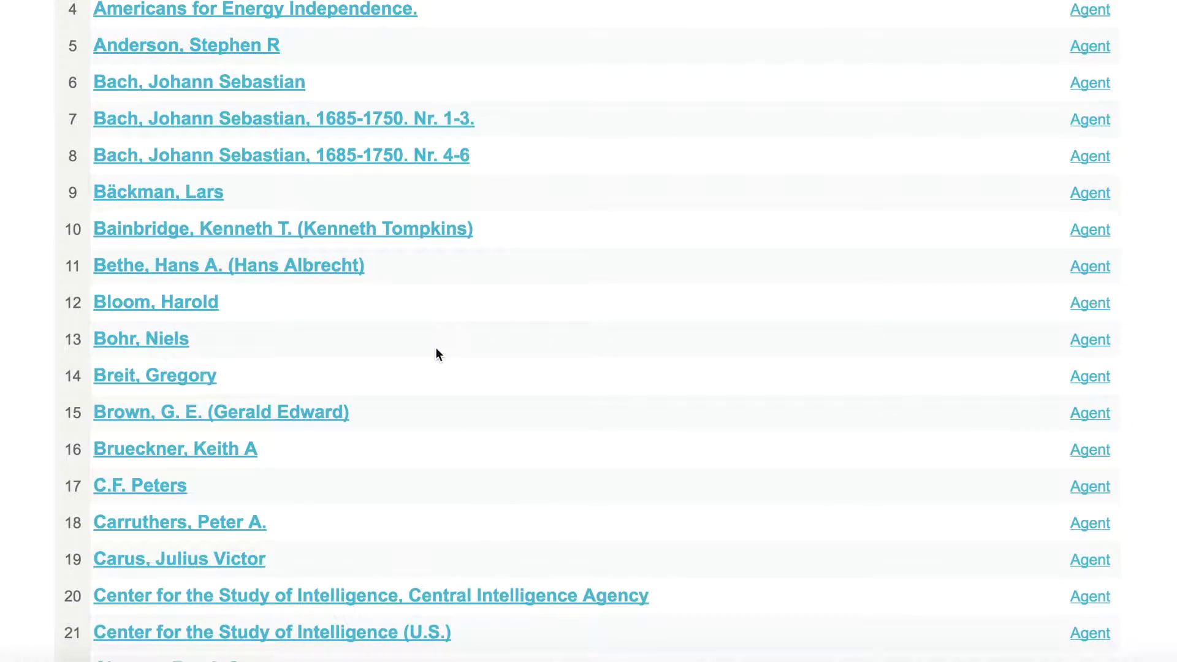
{"action": "scroll", "coordinate": [435, 347], "scroll_direction": "down", "scroll_amount": 20}
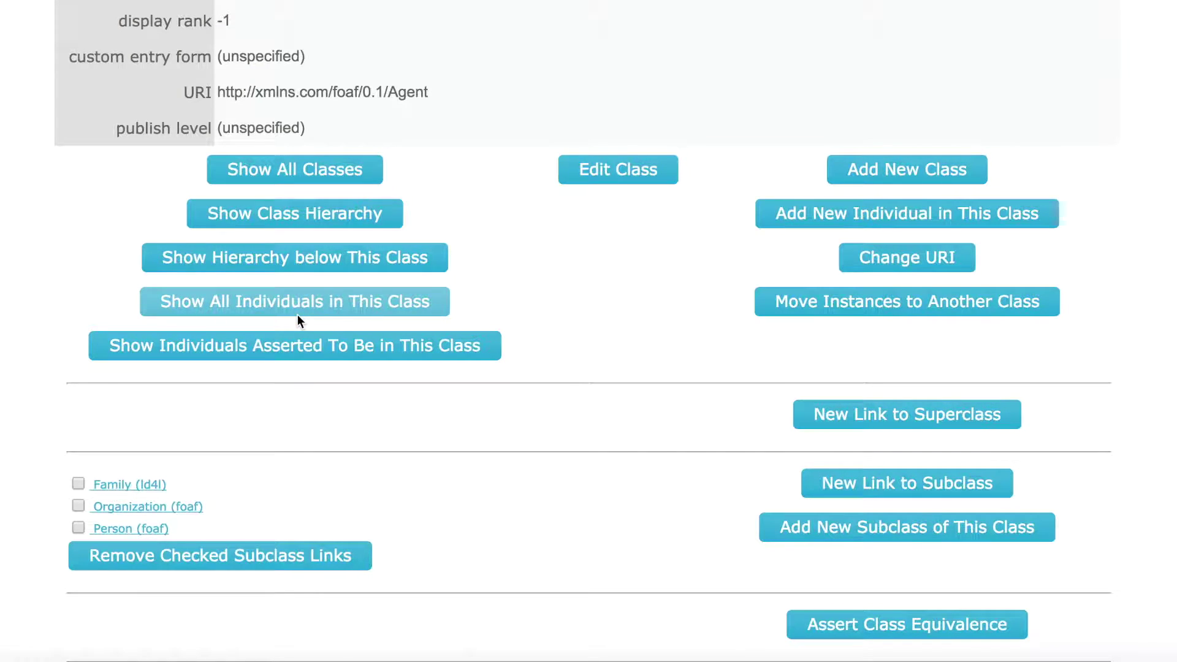
{"action": "left_click", "coordinate": [323, 352]}
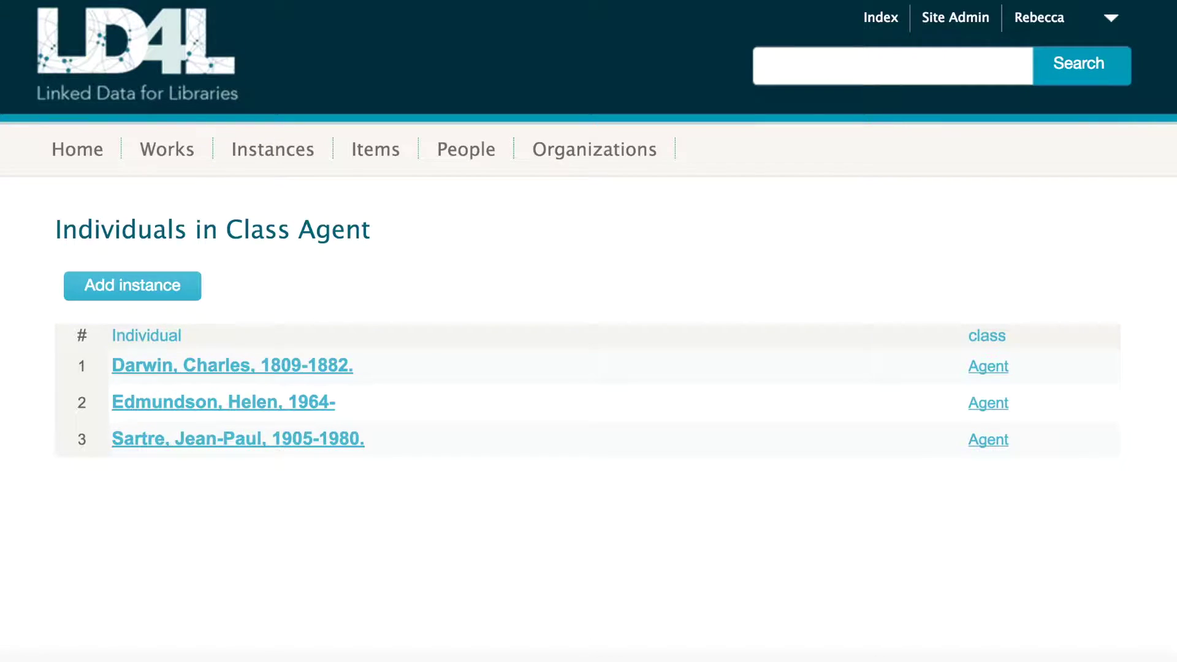
{"action": "key", "text": "alt+Left"}
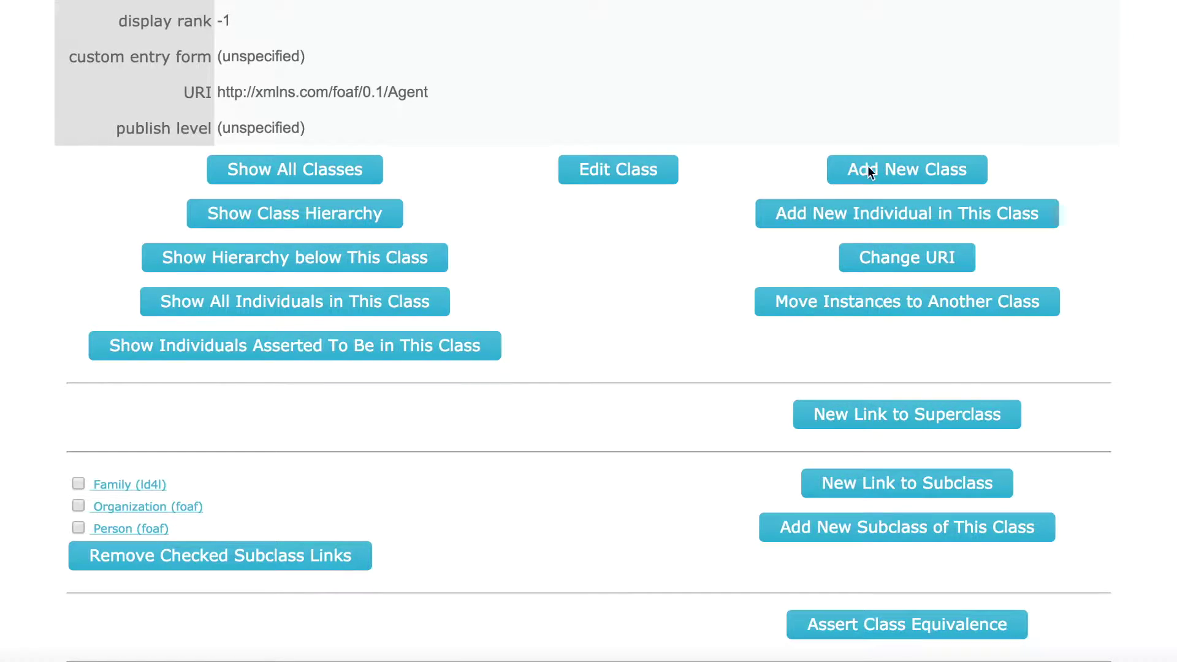
- Return to Site Administration and open the class groups listing under Class Management
{"action": "scroll", "coordinate": [877, 120], "scroll_direction": "up", "scroll_amount": 10}
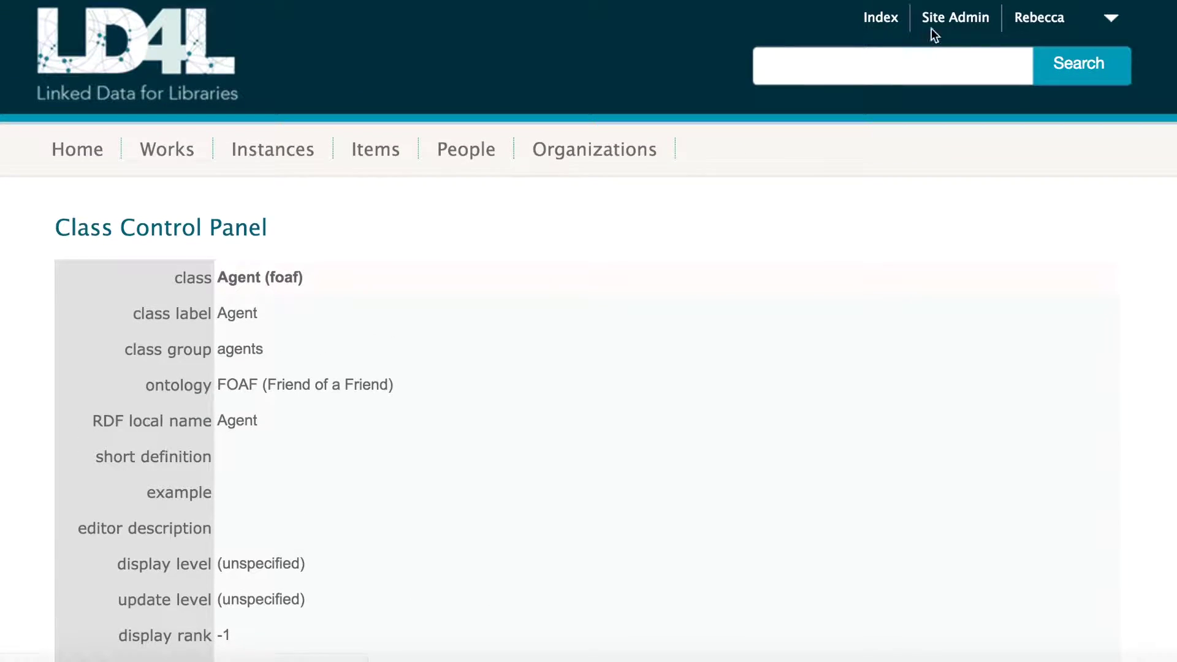
{"action": "left_click", "coordinate": [944, 22]}
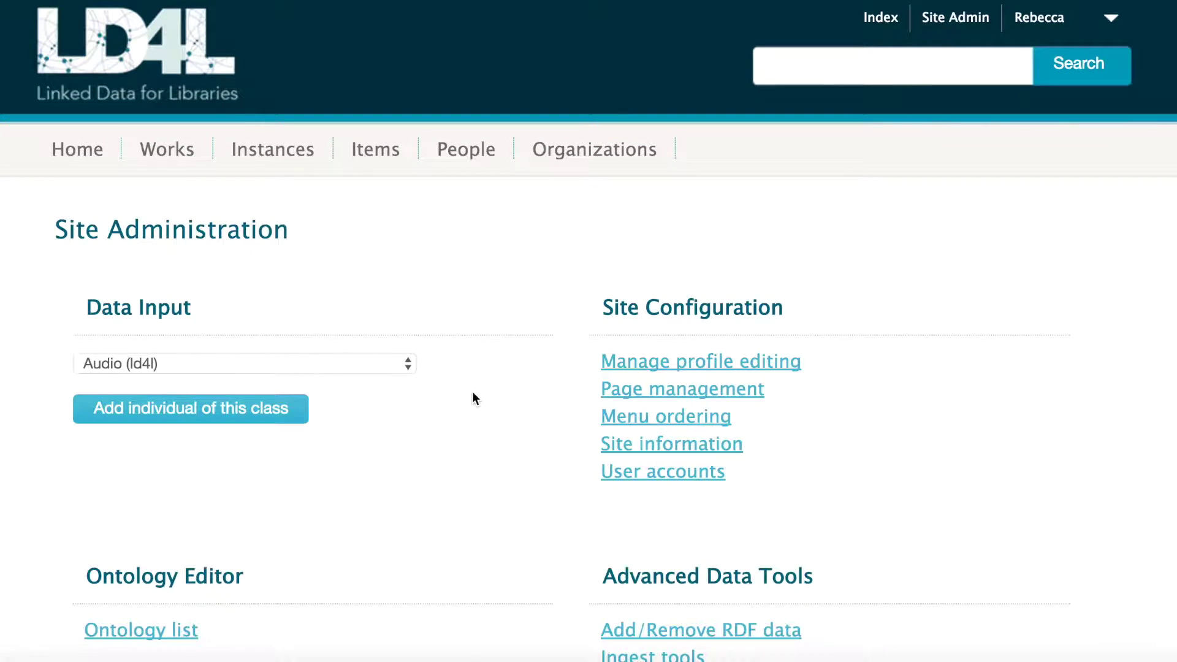
{"action": "scroll", "coordinate": [471, 398], "scroll_direction": "down", "scroll_amount": 4}
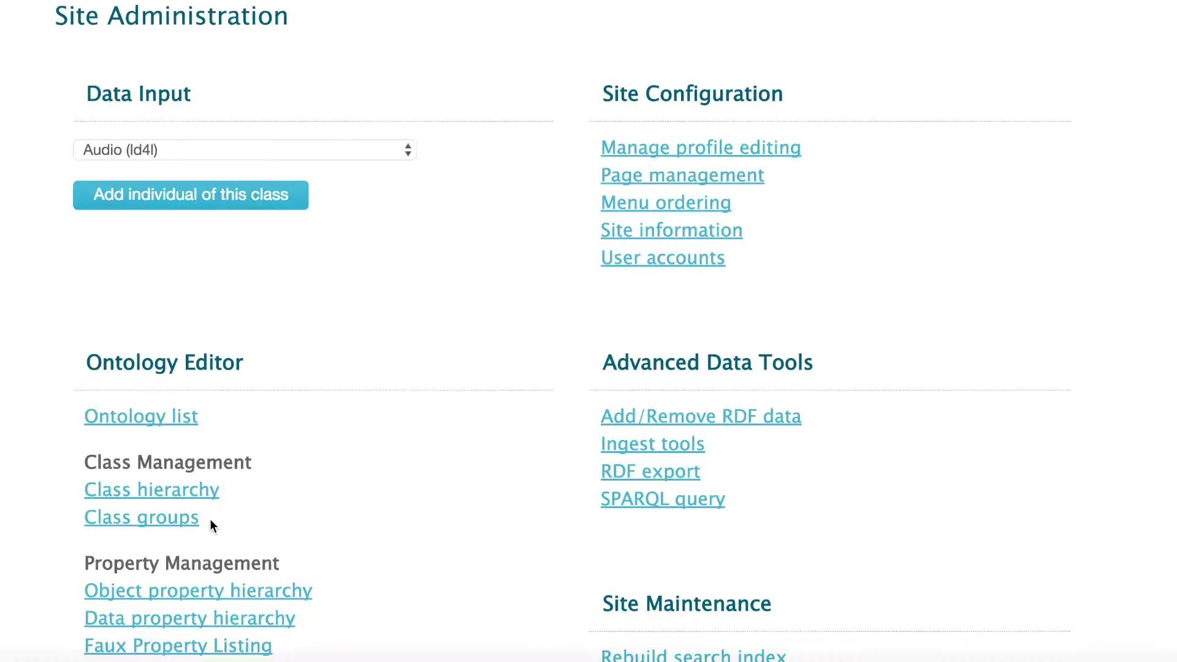
{"action": "left_click", "coordinate": [177, 522]}
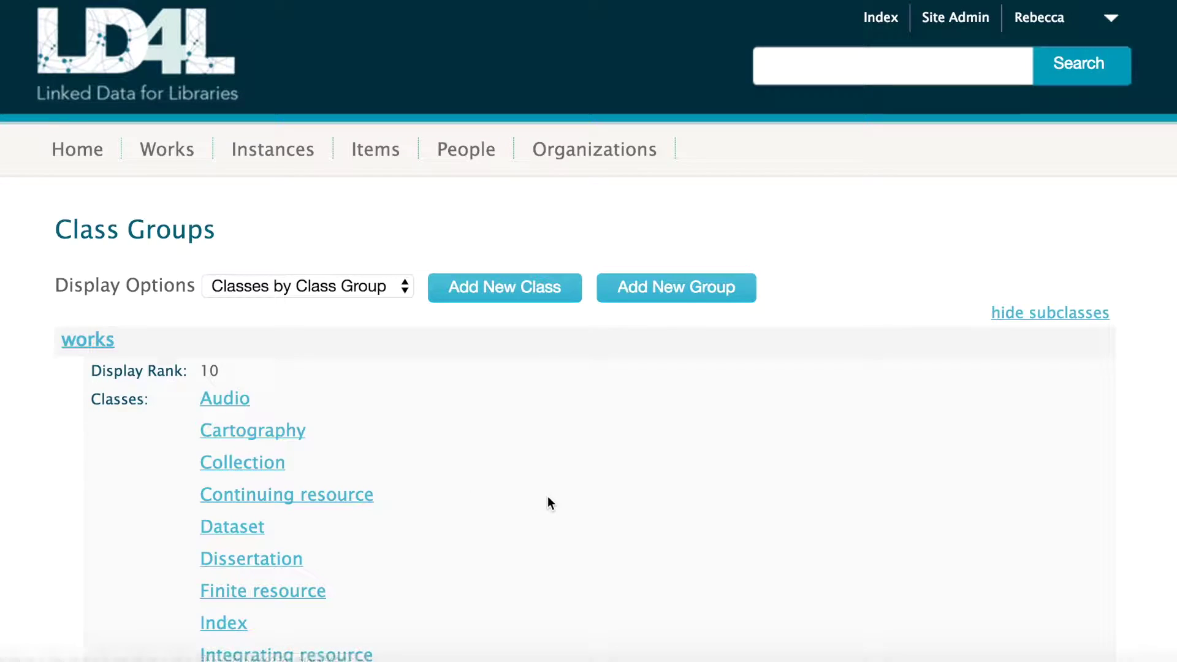
- Review the Class Groups listing from works through topics, examining each group's display rank and assigned classes
{"action": "scroll", "coordinate": [548, 499], "scroll_direction": "down", "scroll_amount": 4}
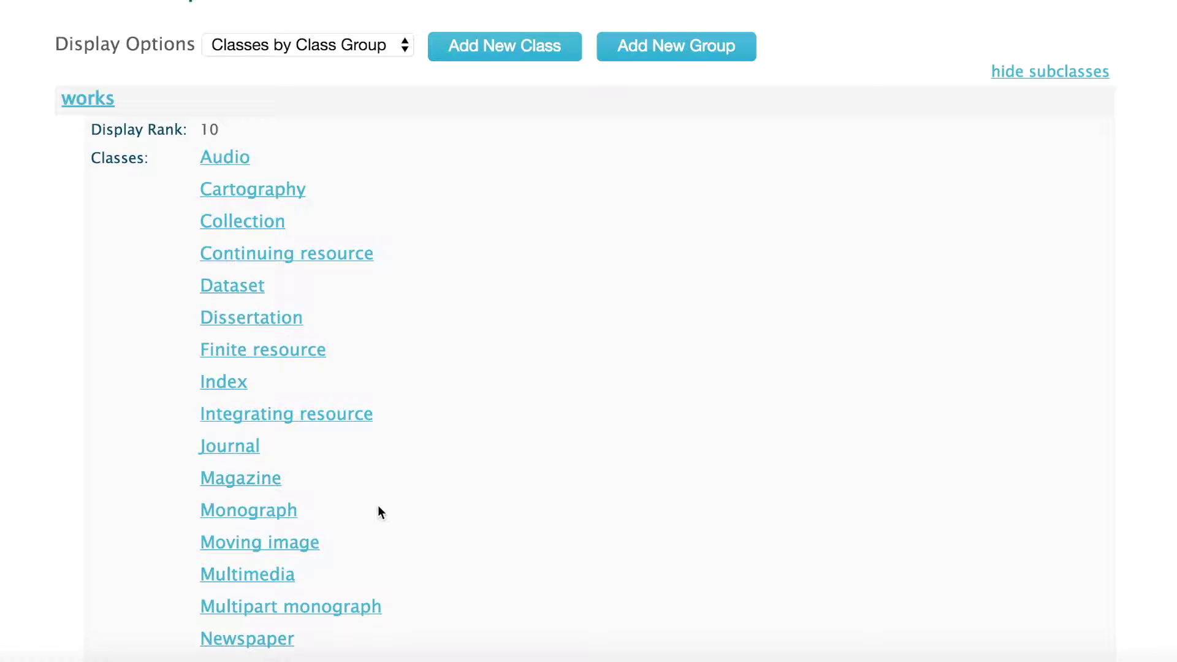
{"action": "scroll", "coordinate": [378, 510], "scroll_direction": "down", "scroll_amount": 7}
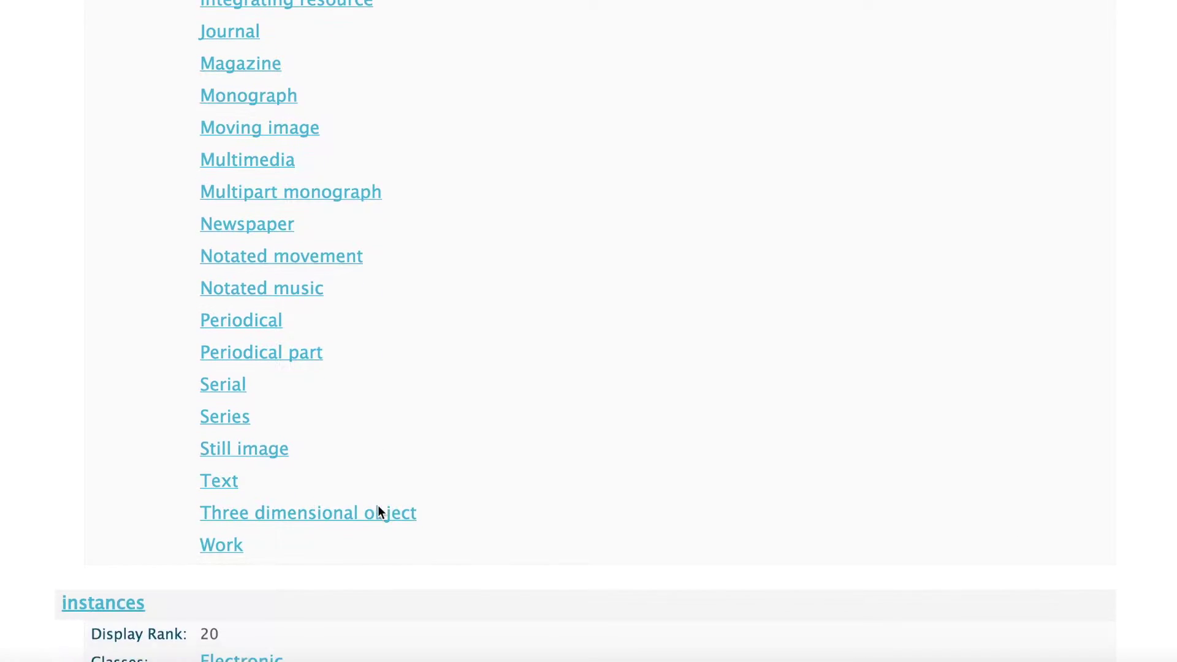
{"action": "scroll", "coordinate": [378, 507], "scroll_direction": "down", "scroll_amount": 5}
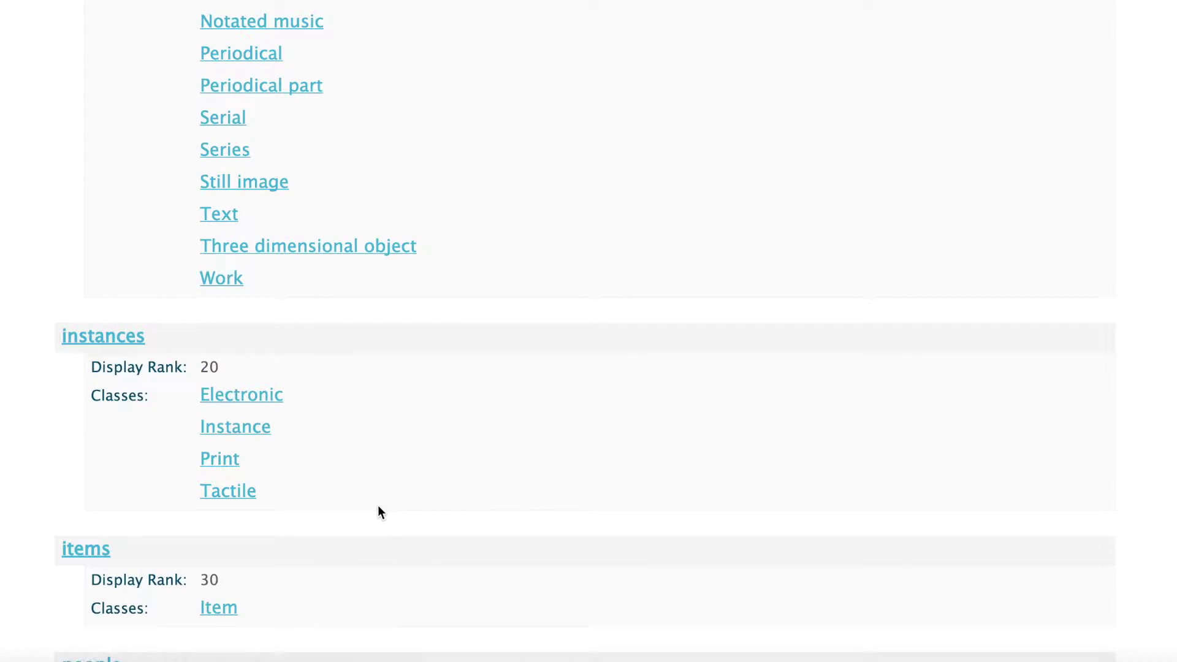
{"action": "scroll", "coordinate": [378, 509], "scroll_direction": "down", "scroll_amount": 8}
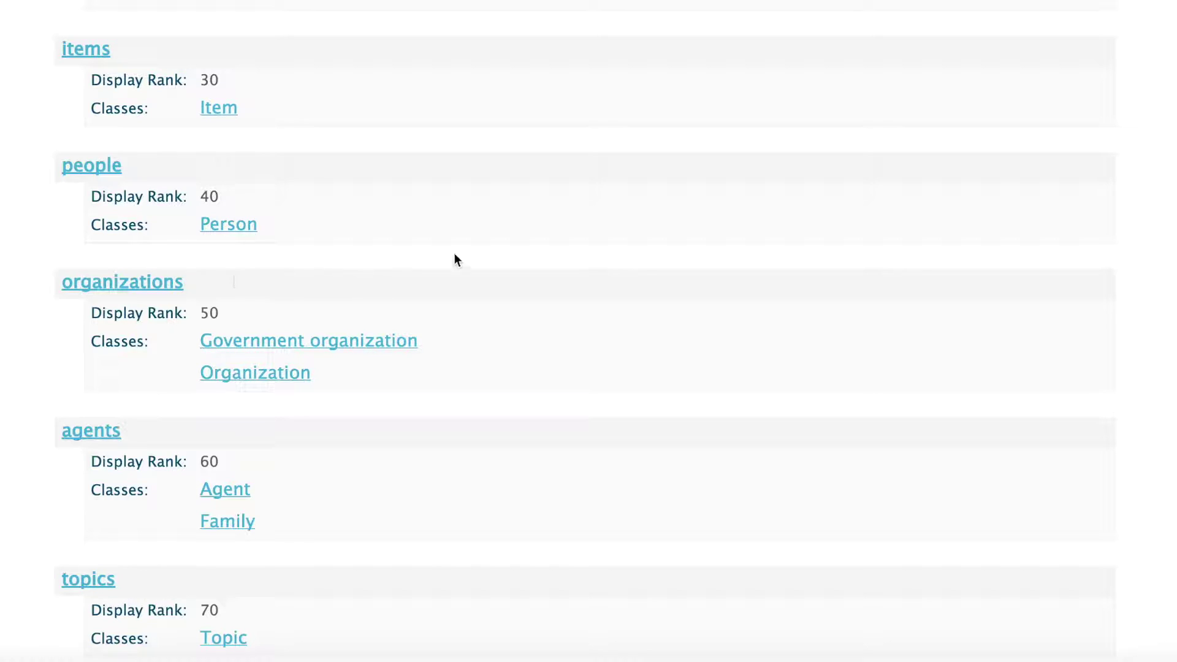
{"action": "scroll", "coordinate": [750, 216], "scroll_direction": "up", "scroll_amount": 15}
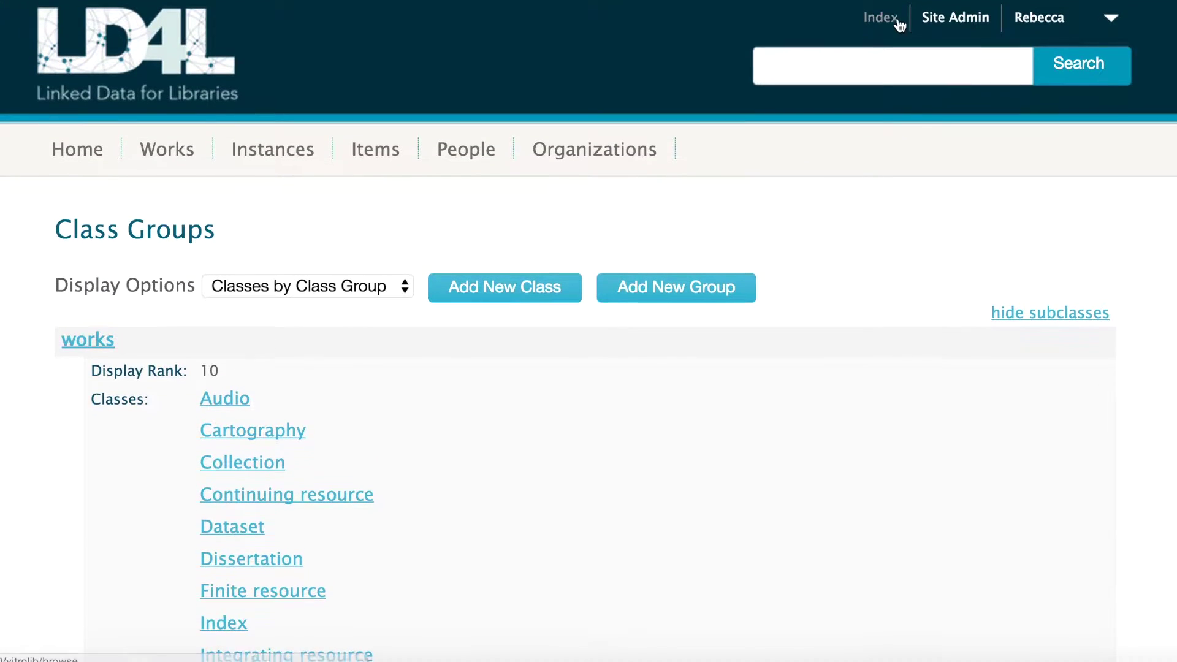
- Open the site index and review how the populated classes are arranged under their class groups
{"action": "left_click", "coordinate": [885, 18]}
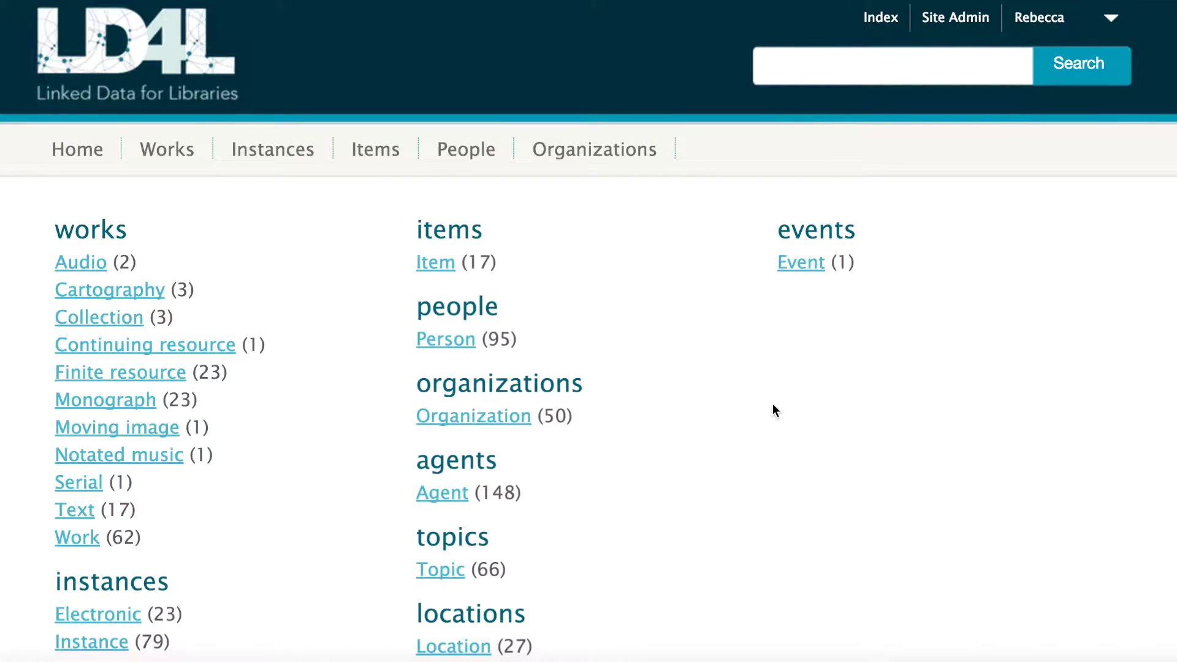
{"action": "scroll", "coordinate": [773, 410], "scroll_direction": "down", "scroll_amount": 3}
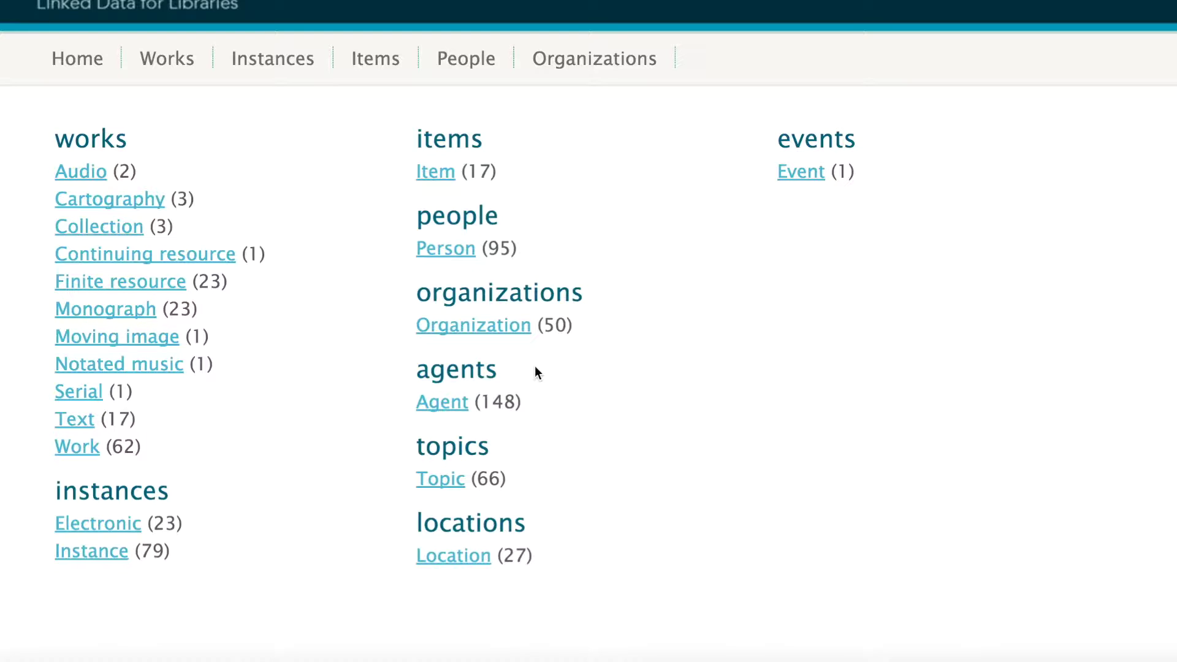
{"action": "scroll", "coordinate": [534, 366], "scroll_direction": "up", "scroll_amount": 3}
- Return to Site Administration and examine the grouped classes available for adding an individual, leaving the selection as it is
{"action": "left_click", "coordinate": [958, 22]}
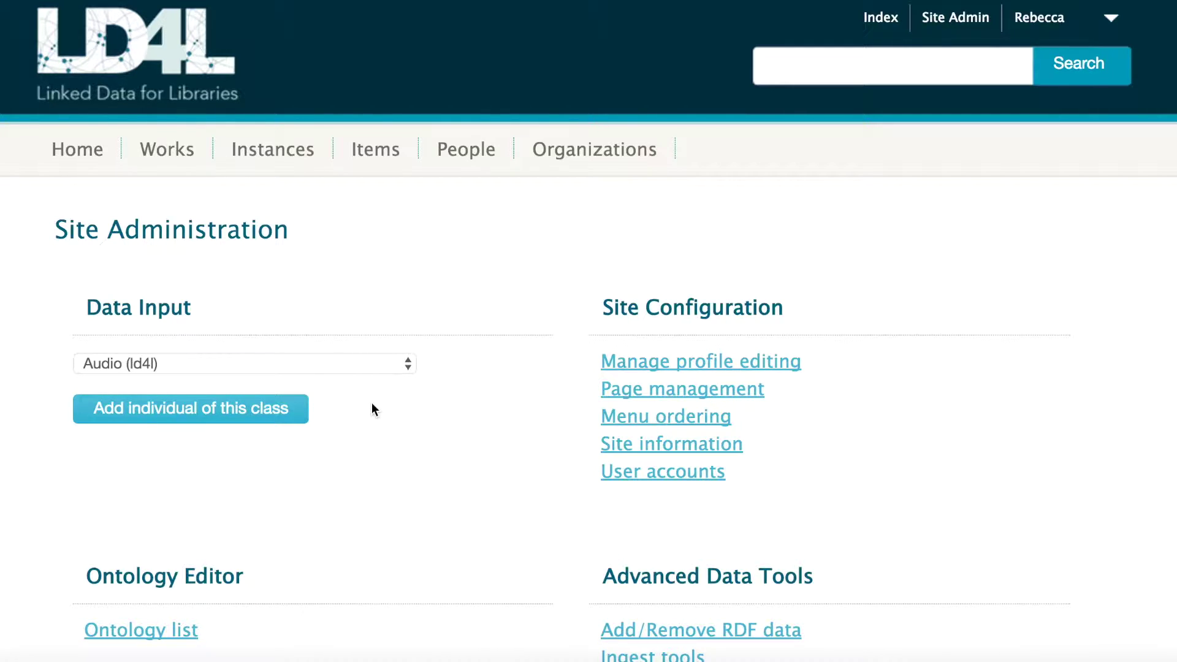
{"action": "left_click", "coordinate": [380, 369]}
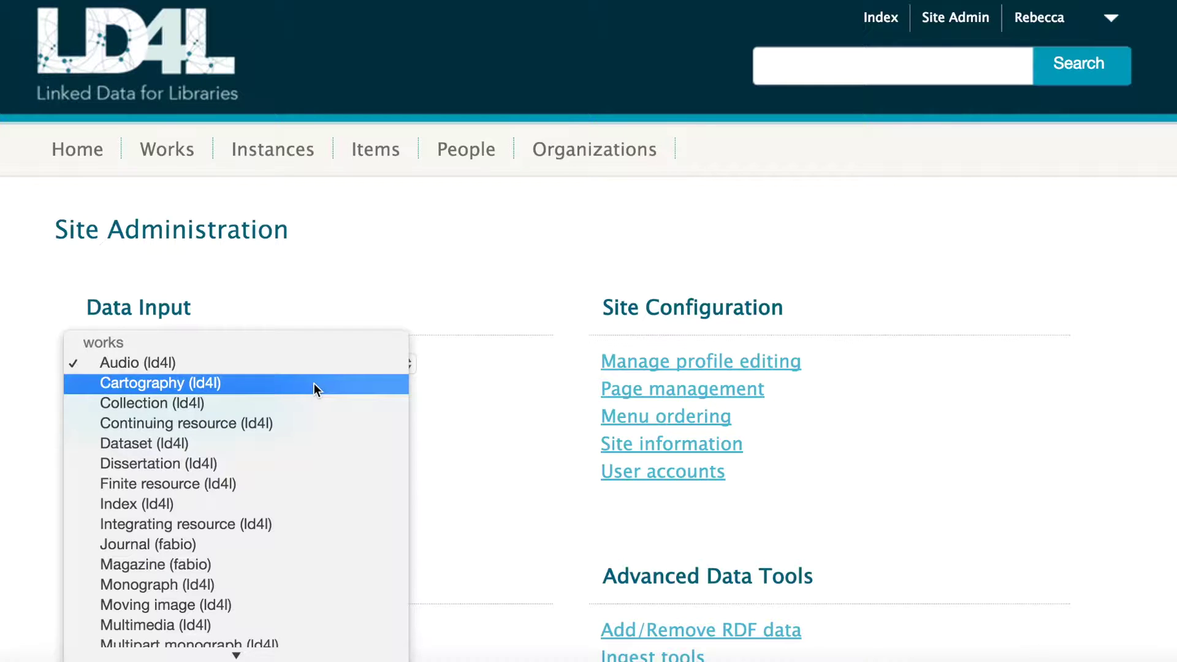
{"action": "scroll", "coordinate": [324, 440], "scroll_direction": "down", "scroll_amount": 5}
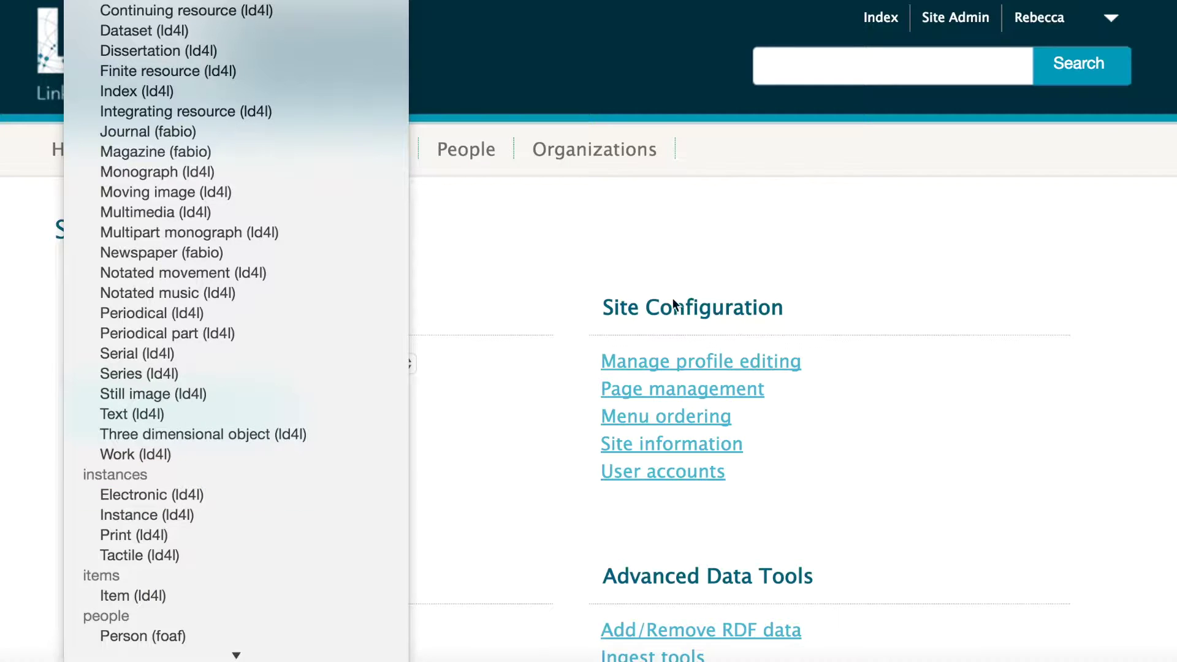
{"action": "left_click", "coordinate": [504, 358]}
- Open the object property hierarchy and inspect the has finding aid (ld4l) subproperty of accompanied by, collapsing its details again
{"action": "scroll", "coordinate": [503, 357], "scroll_direction": "down", "scroll_amount": 5}
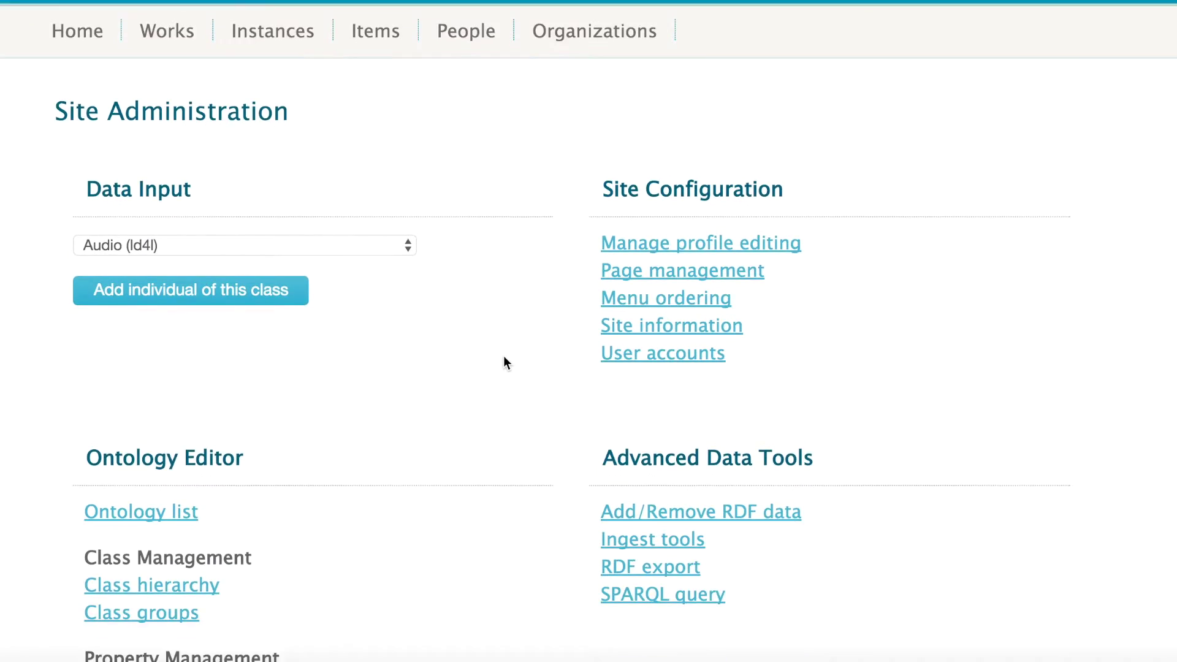
{"action": "scroll", "coordinate": [503, 357], "scroll_direction": "down", "scroll_amount": 4}
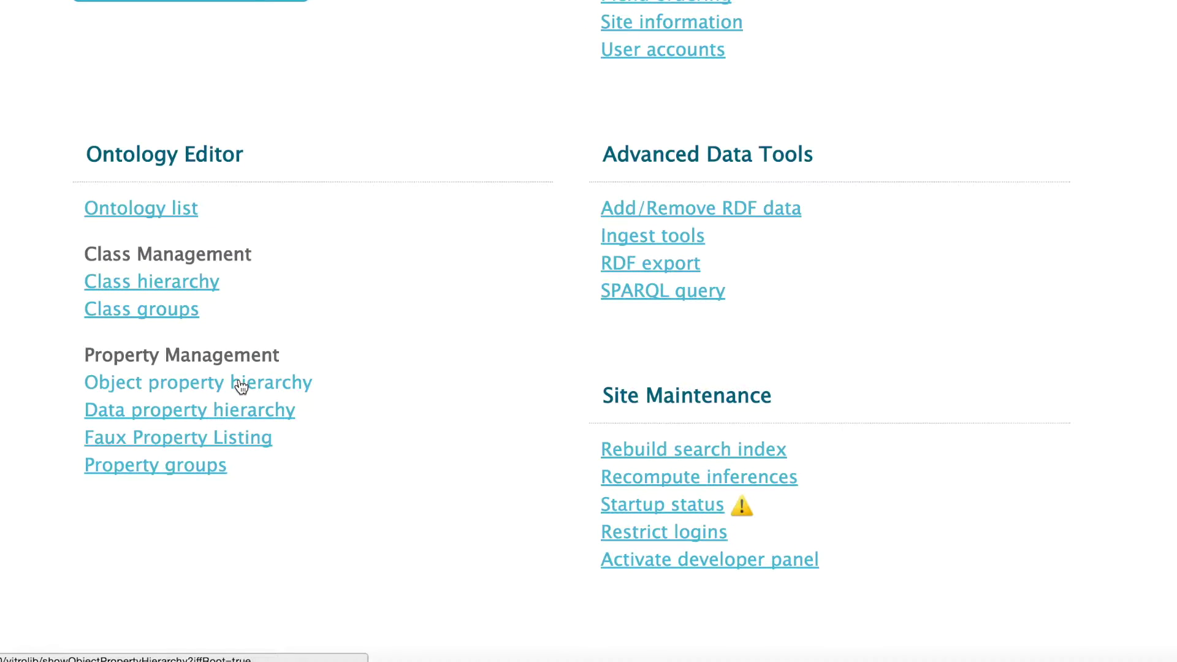
{"action": "left_click", "coordinate": [240, 385]}
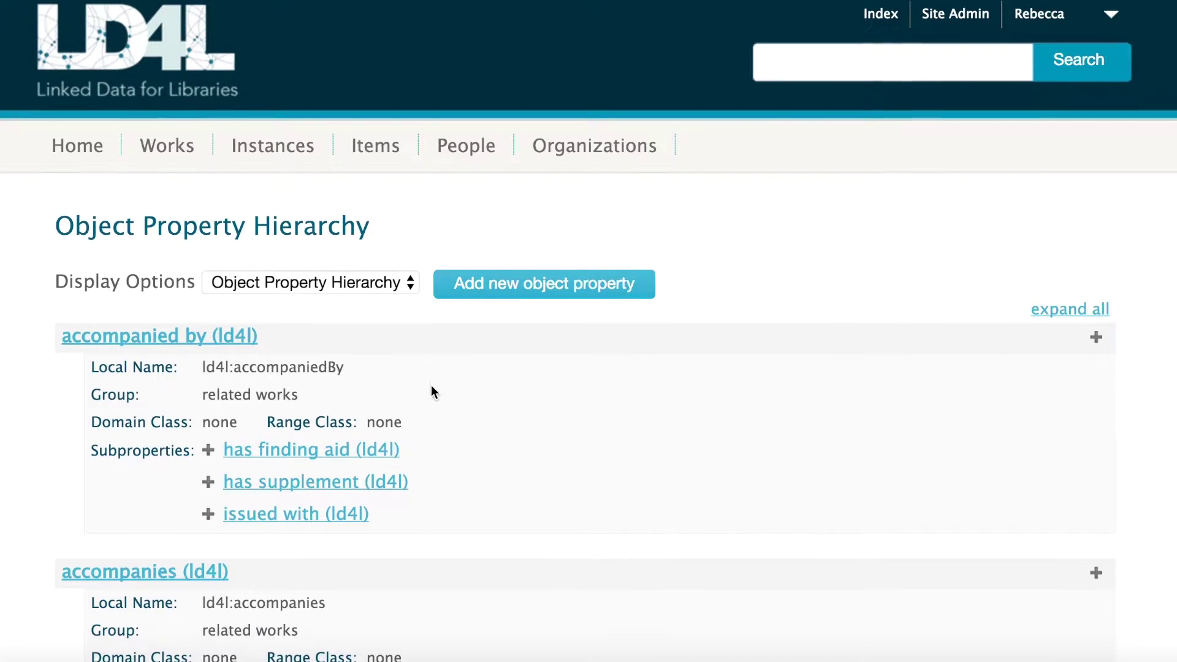
{"action": "scroll", "coordinate": [433, 392], "scroll_direction": "down", "scroll_amount": 2}
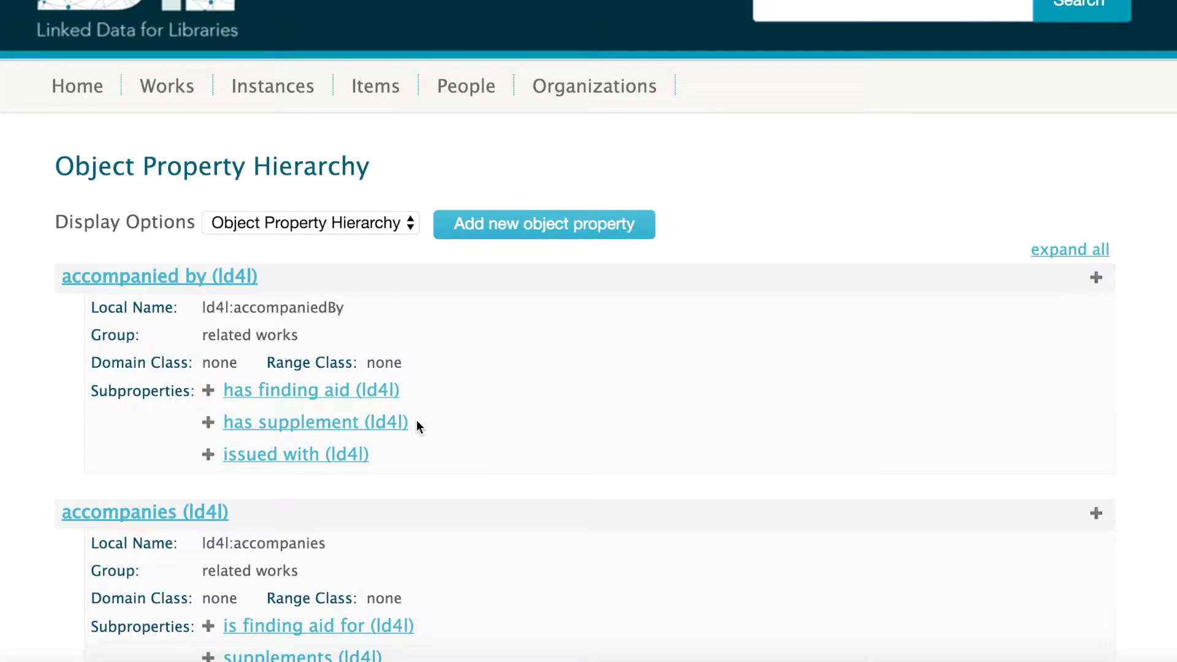
{"action": "left_click", "coordinate": [207, 391]}
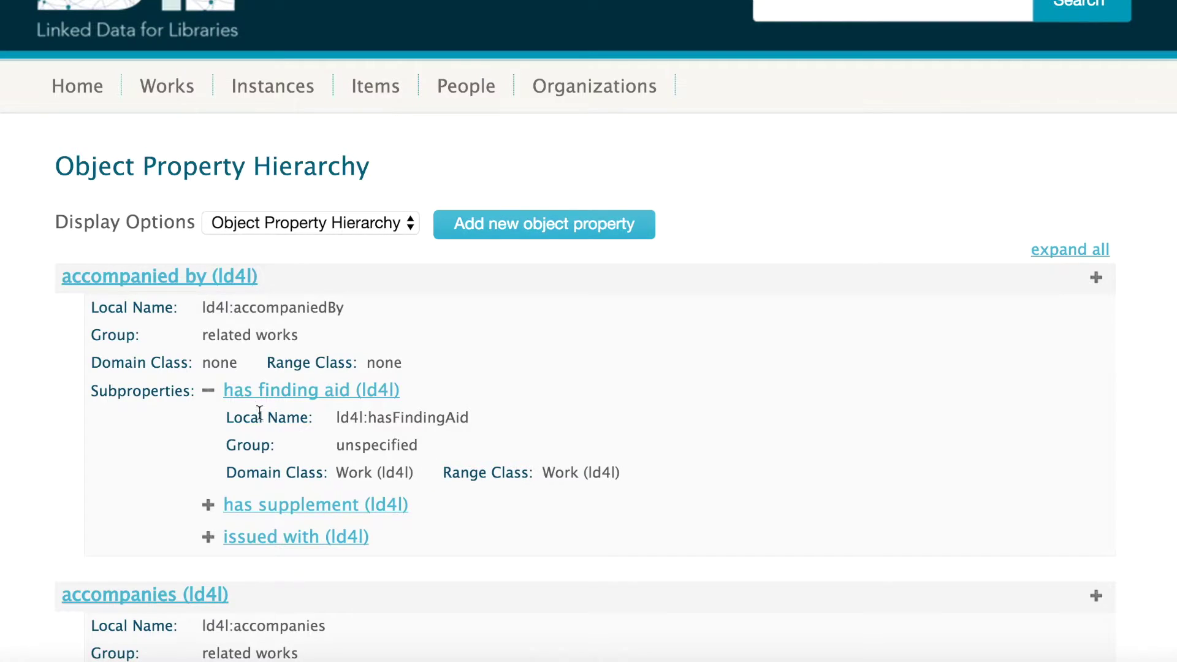
{"action": "left_click", "coordinate": [208, 391]}
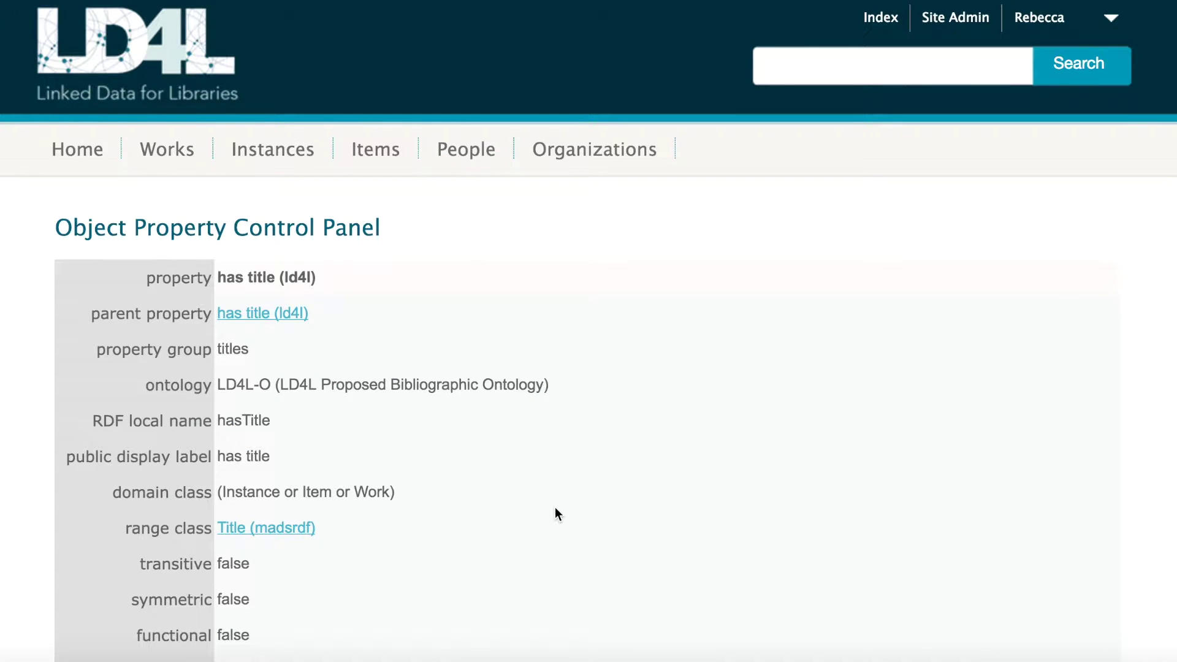
- Examine the has title (ld4l) property's settings, available actions and subproperty links, and show examples of statements using it
{"action": "scroll", "coordinate": [555, 508], "scroll_direction": "down", "scroll_amount": 2}
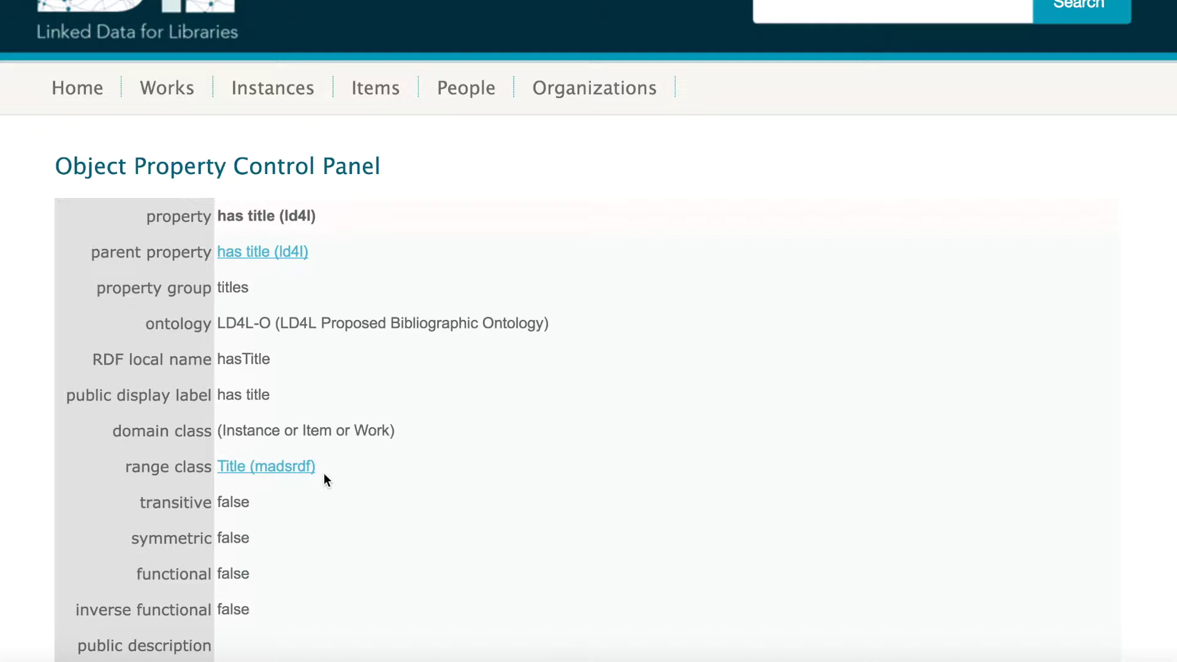
{"action": "scroll", "coordinate": [323, 472], "scroll_direction": "down", "scroll_amount": 2}
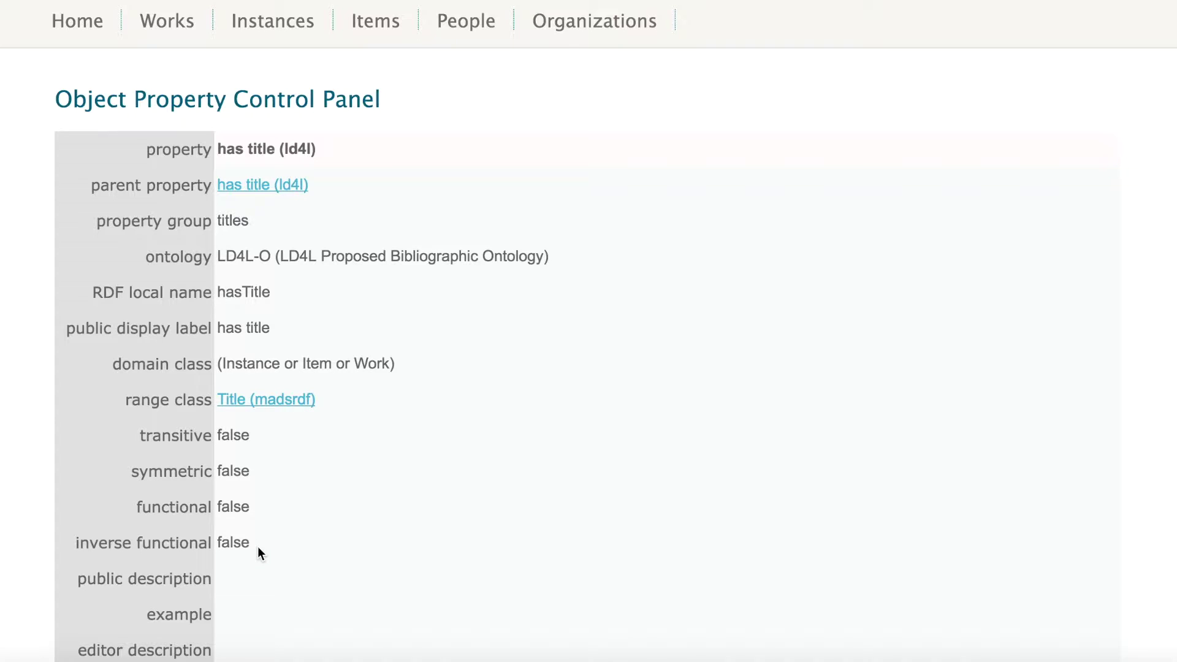
{"action": "scroll", "coordinate": [257, 546], "scroll_direction": "down", "scroll_amount": 4}
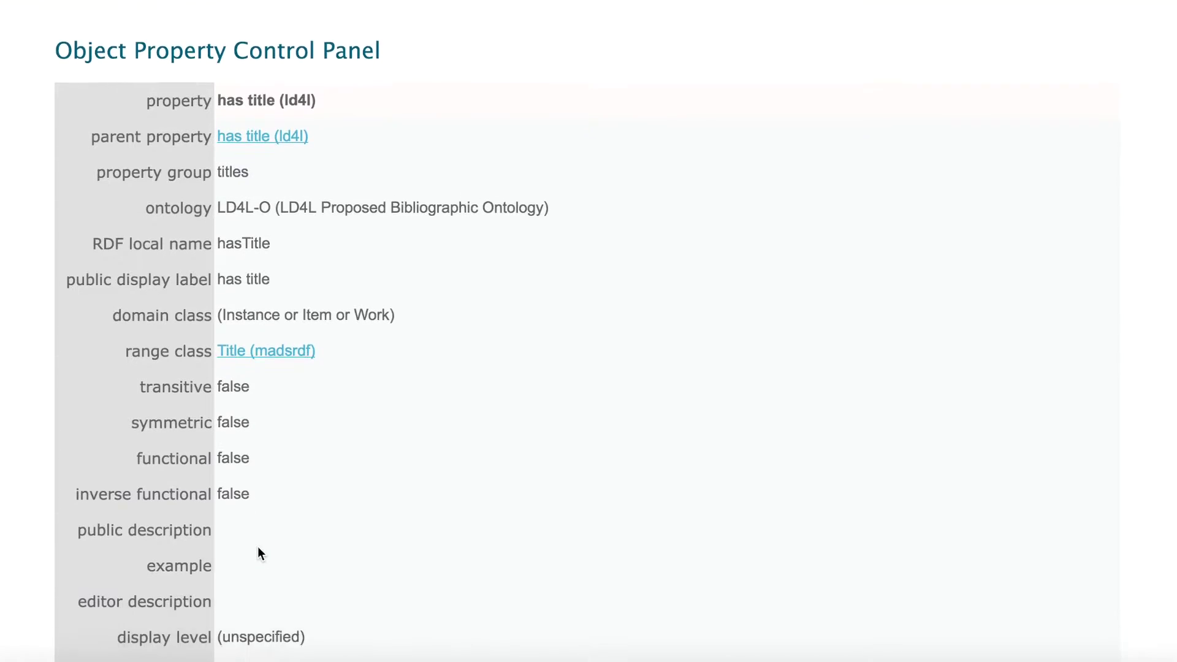
{"action": "scroll", "coordinate": [258, 547], "scroll_direction": "down", "scroll_amount": 4}
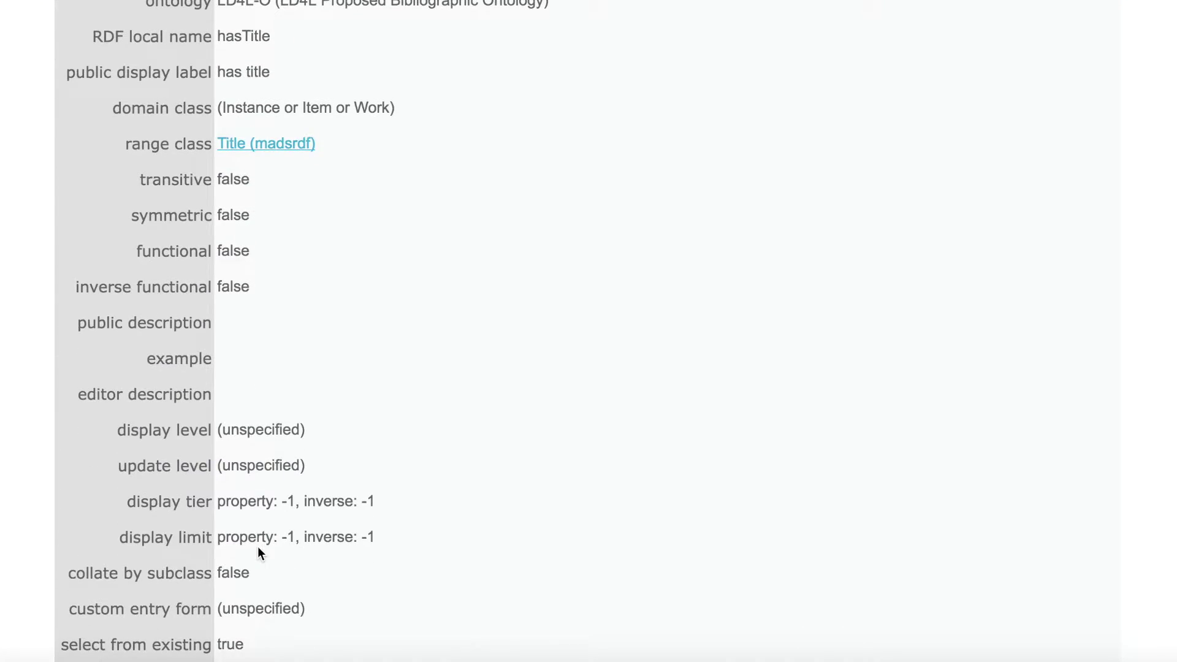
{"action": "scroll", "coordinate": [257, 546], "scroll_direction": "down", "scroll_amount": 3}
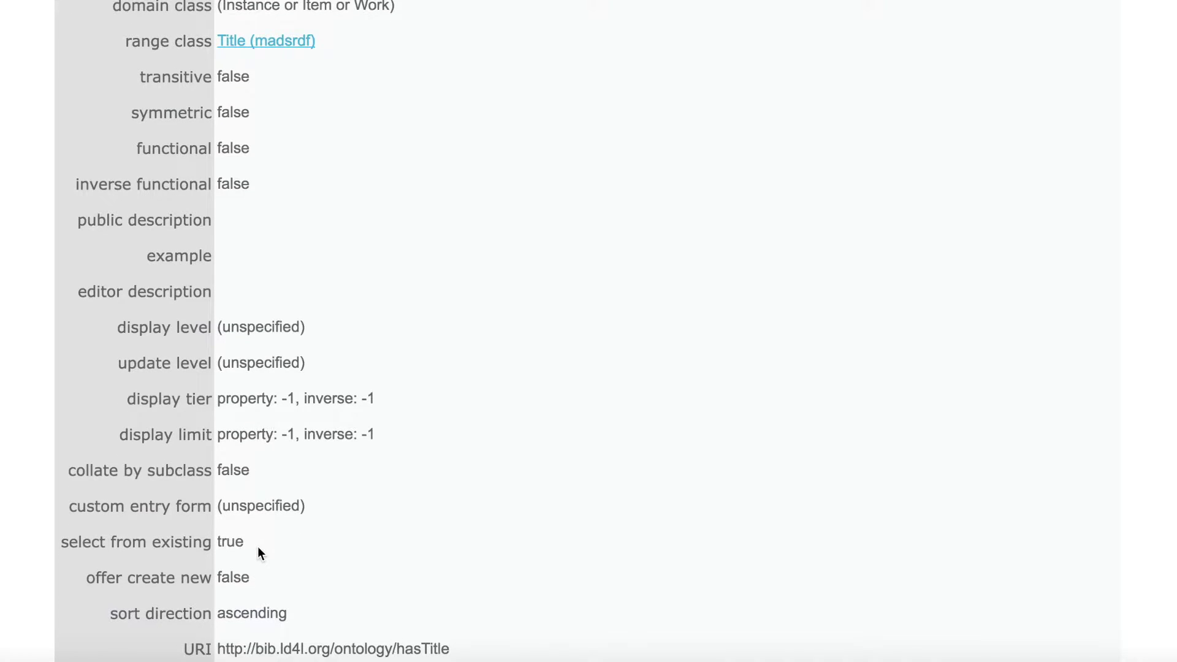
{"action": "scroll", "coordinate": [387, 547], "scroll_direction": "down", "scroll_amount": 4}
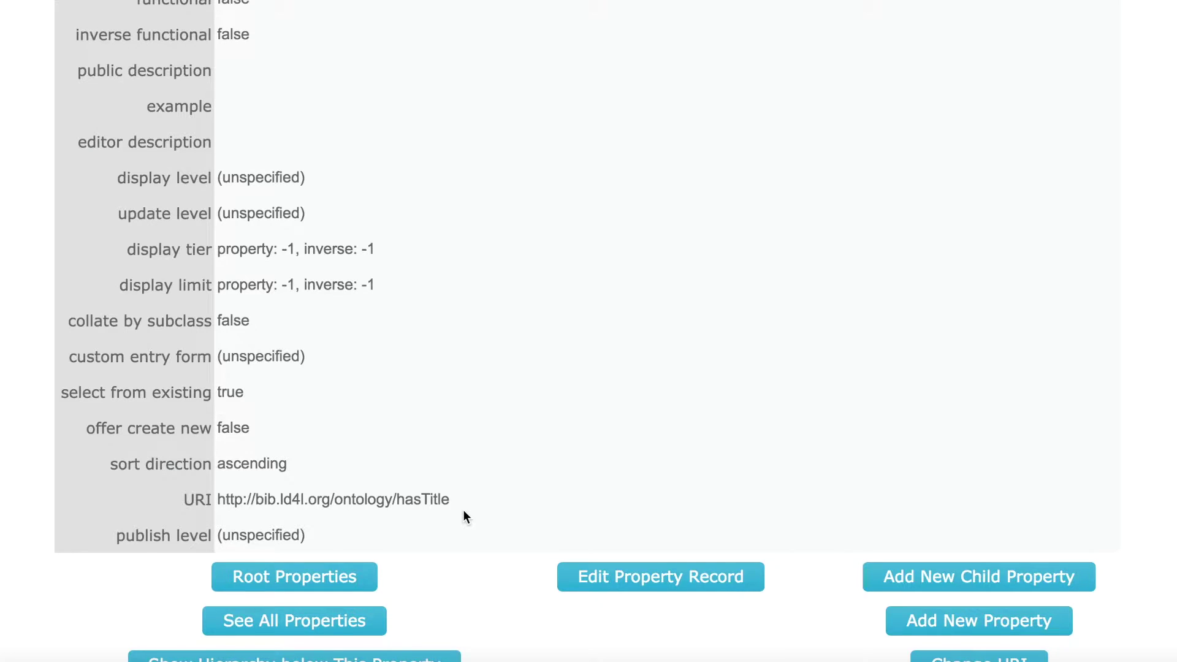
{"action": "scroll", "coordinate": [464, 517], "scroll_direction": "down", "scroll_amount": 7}
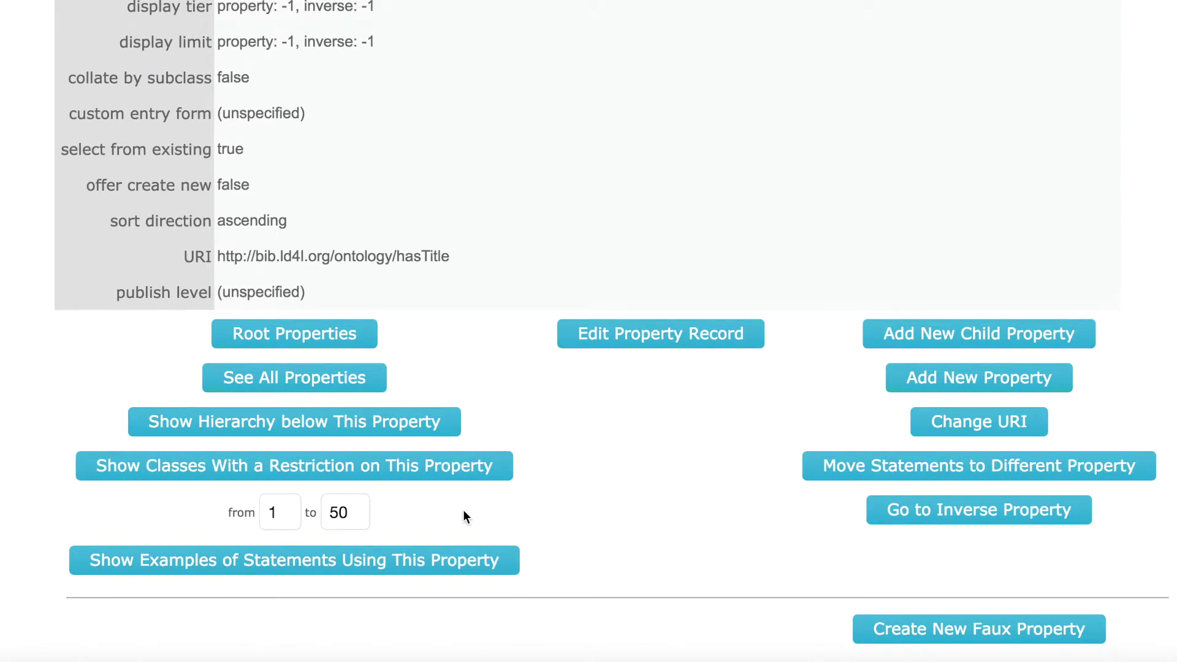
{"action": "scroll", "coordinate": [464, 517], "scroll_direction": "down", "scroll_amount": 4}
{"action": "scroll", "coordinate": [464, 516], "scroll_direction": "down", "scroll_amount": 1}
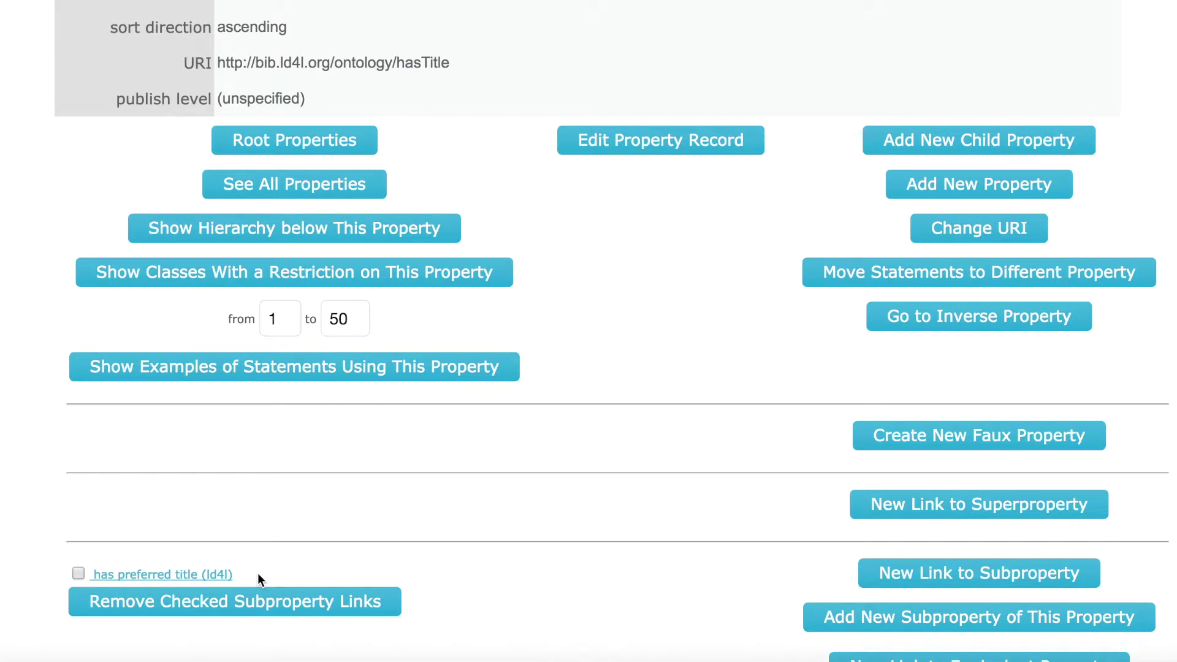
{"action": "left_click", "coordinate": [314, 371]}
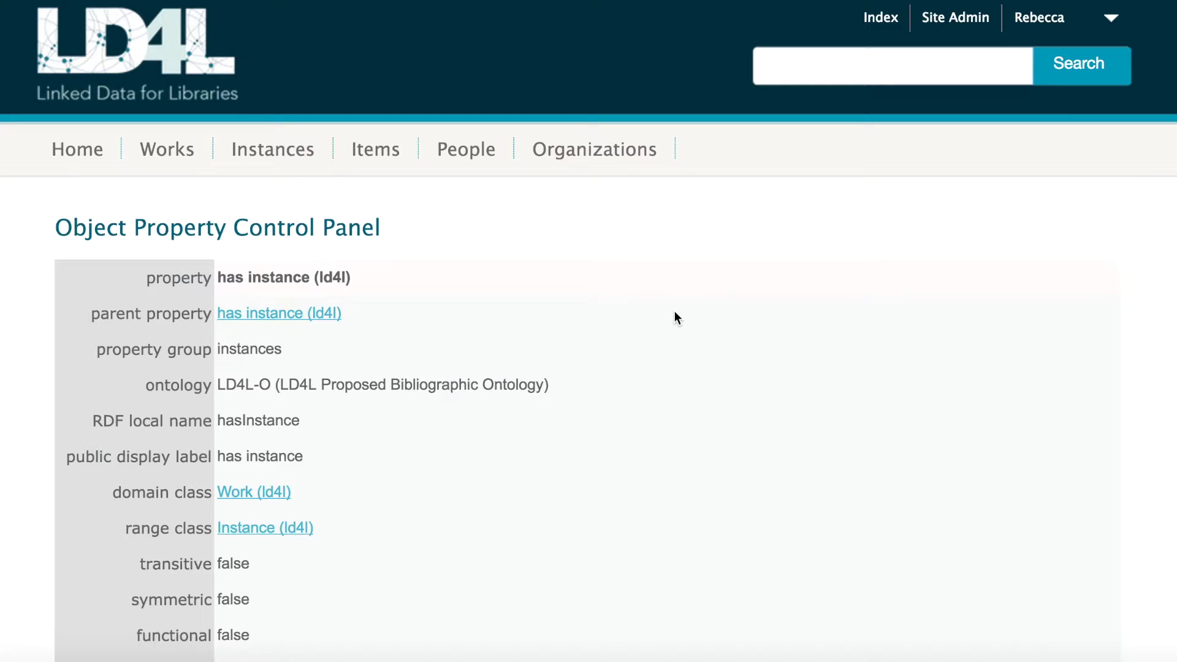
- Review the has instance (ld4l) object property's details and go to its inverse property
{"action": "scroll", "coordinate": [675, 314], "scroll_direction": "down", "scroll_amount": 12}
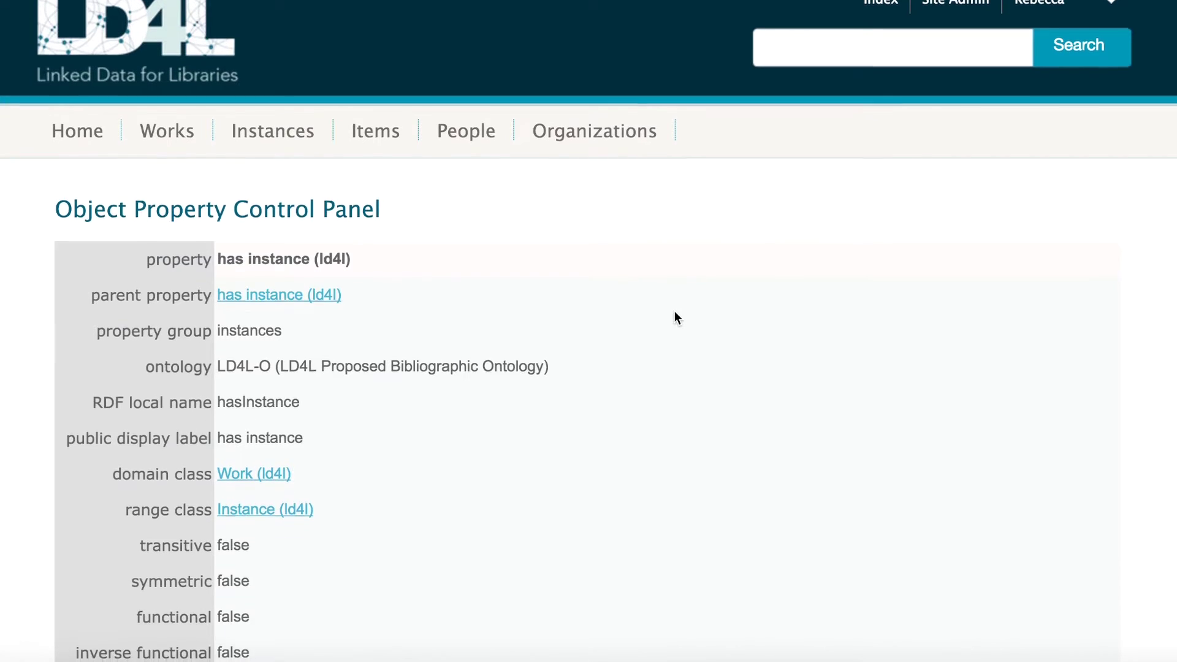
{"action": "scroll", "coordinate": [674, 310], "scroll_direction": "down", "scroll_amount": 3}
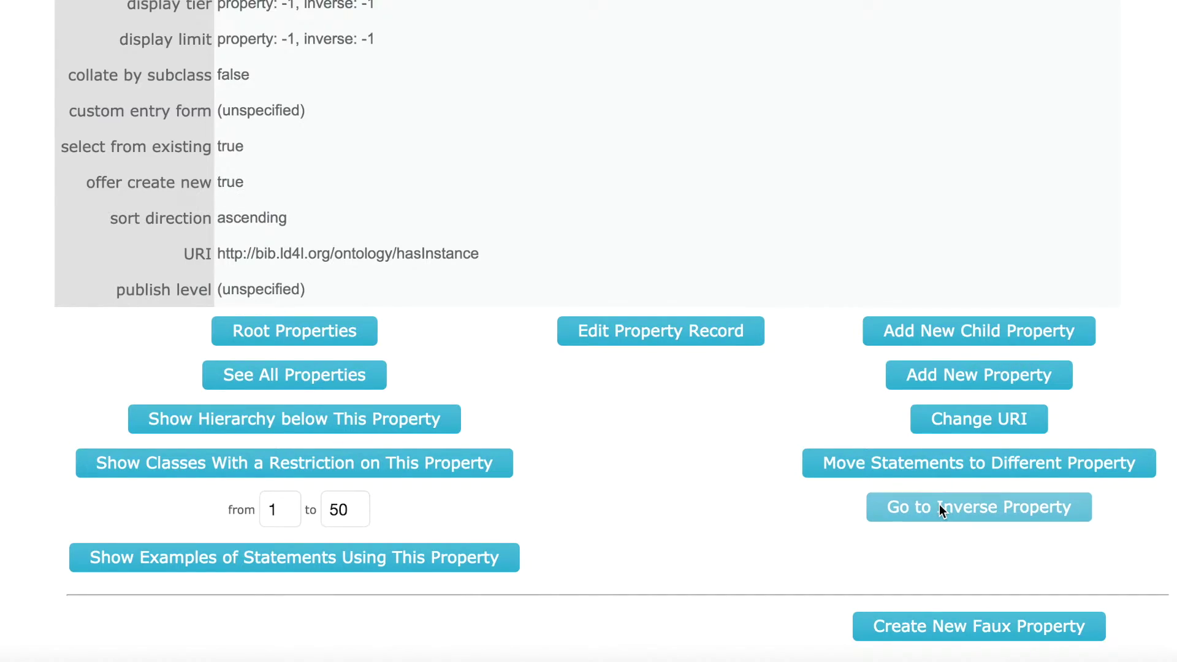
{"action": "left_click", "coordinate": [939, 506]}
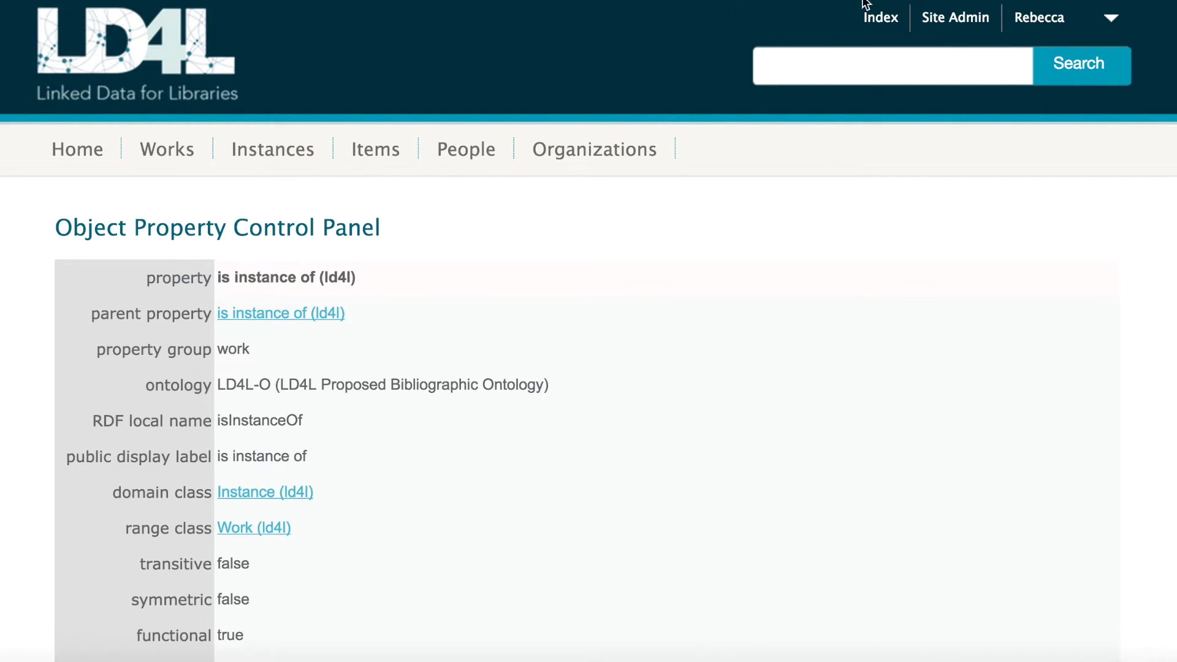
- Return to Site Administration, open the property groups listing and review the groups with their display ranks and properties
{"action": "left_click", "coordinate": [943, 20]}
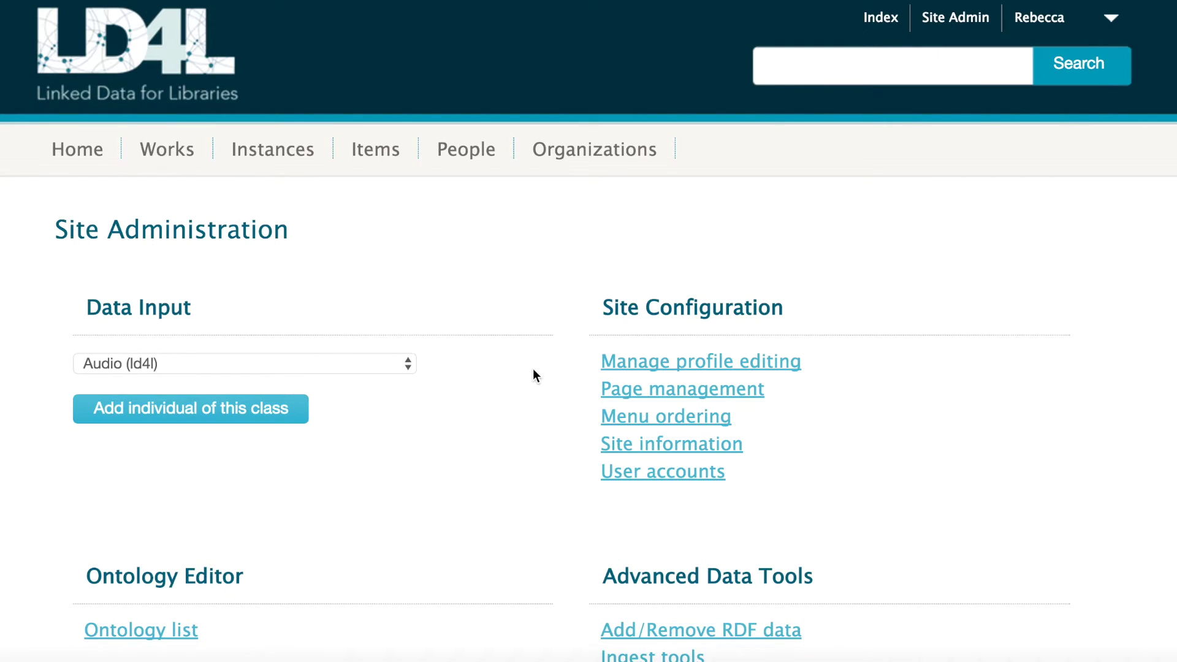
{"action": "scroll", "coordinate": [265, 472], "scroll_direction": "down", "scroll_amount": 6}
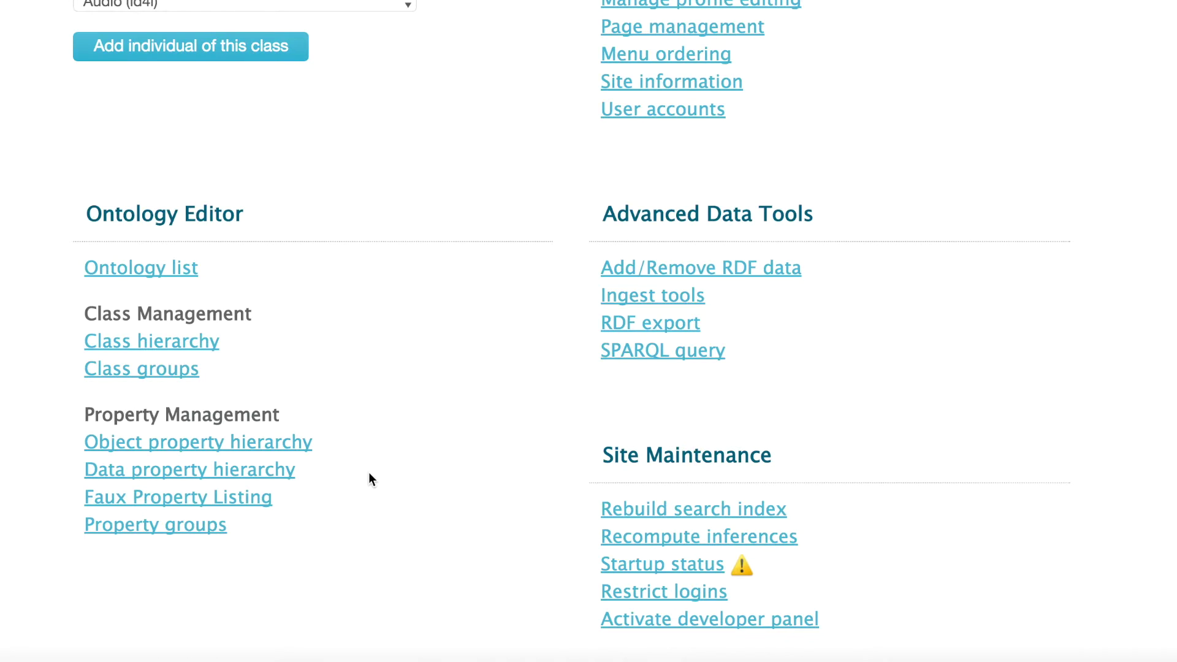
{"action": "left_click", "coordinate": [224, 535]}
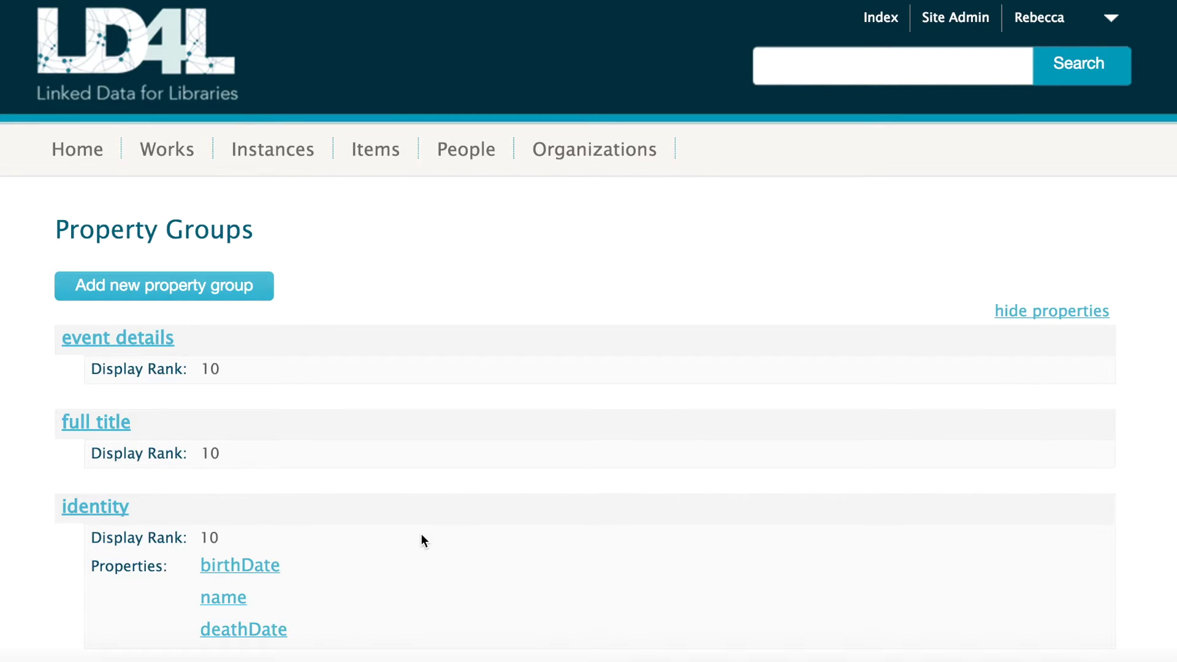
{"action": "scroll", "coordinate": [422, 539], "scroll_direction": "down", "scroll_amount": 5}
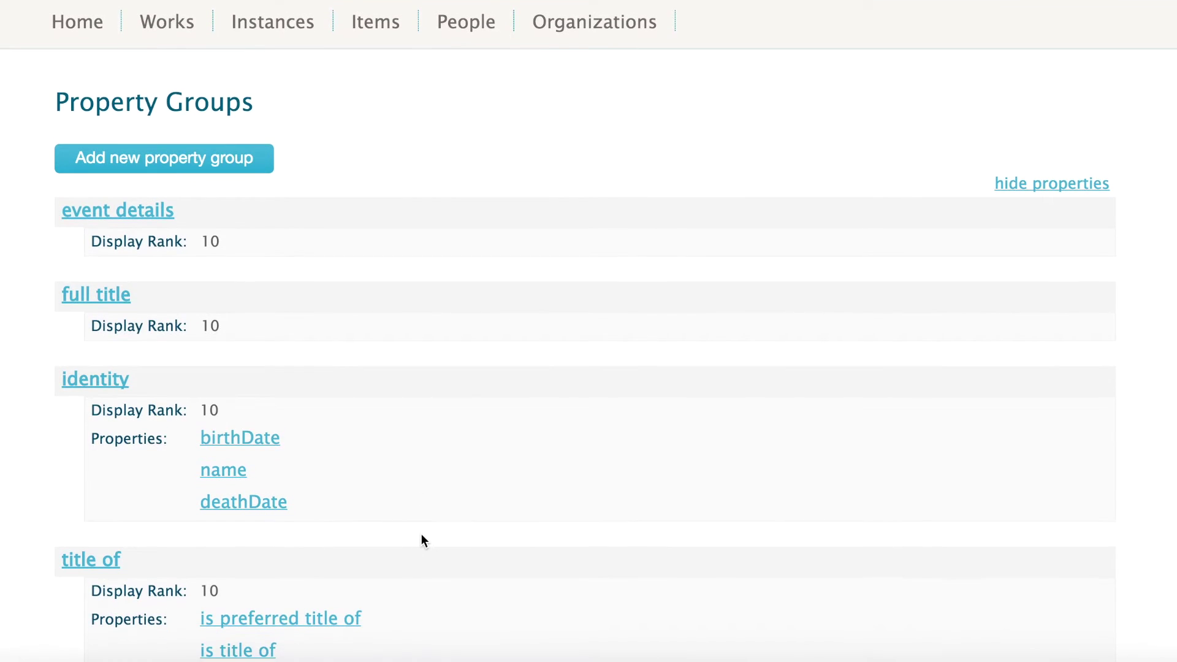
{"action": "scroll", "coordinate": [421, 539], "scroll_direction": "down", "scroll_amount": 8}
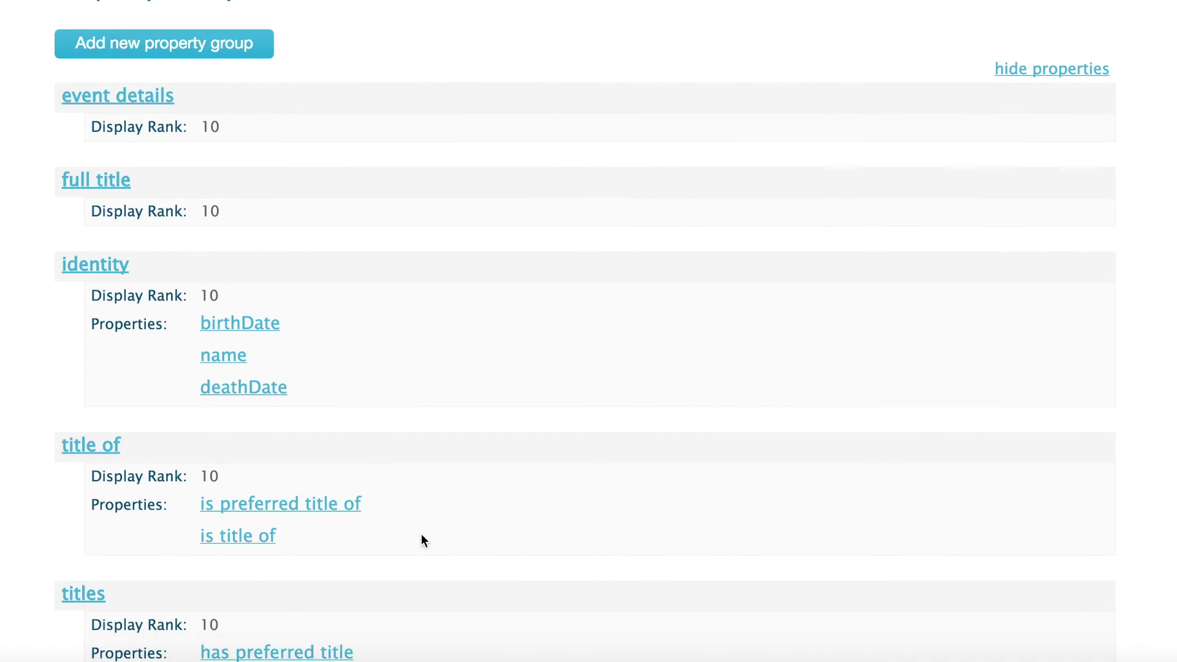
{"action": "scroll", "coordinate": [421, 540], "scroll_direction": "up", "scroll_amount": 3}
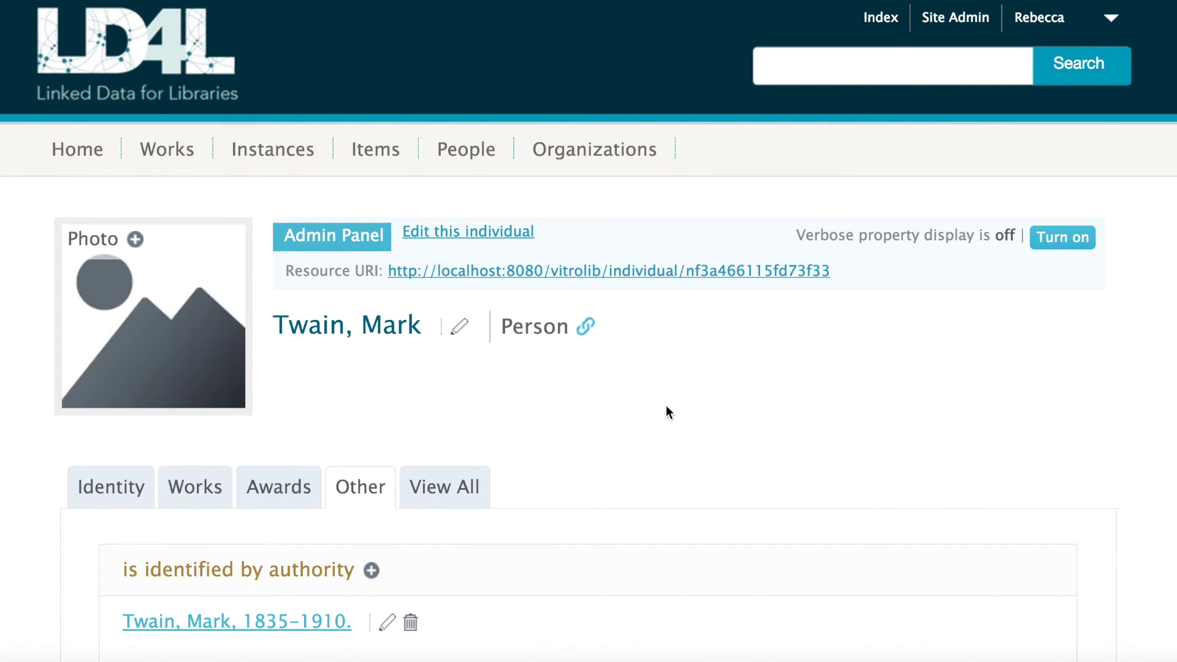
- Compare the Other and Identity property groups on Mark Twain's individual page, ending on the Other group
{"action": "scroll", "coordinate": [666, 408], "scroll_direction": "down", "scroll_amount": 1}
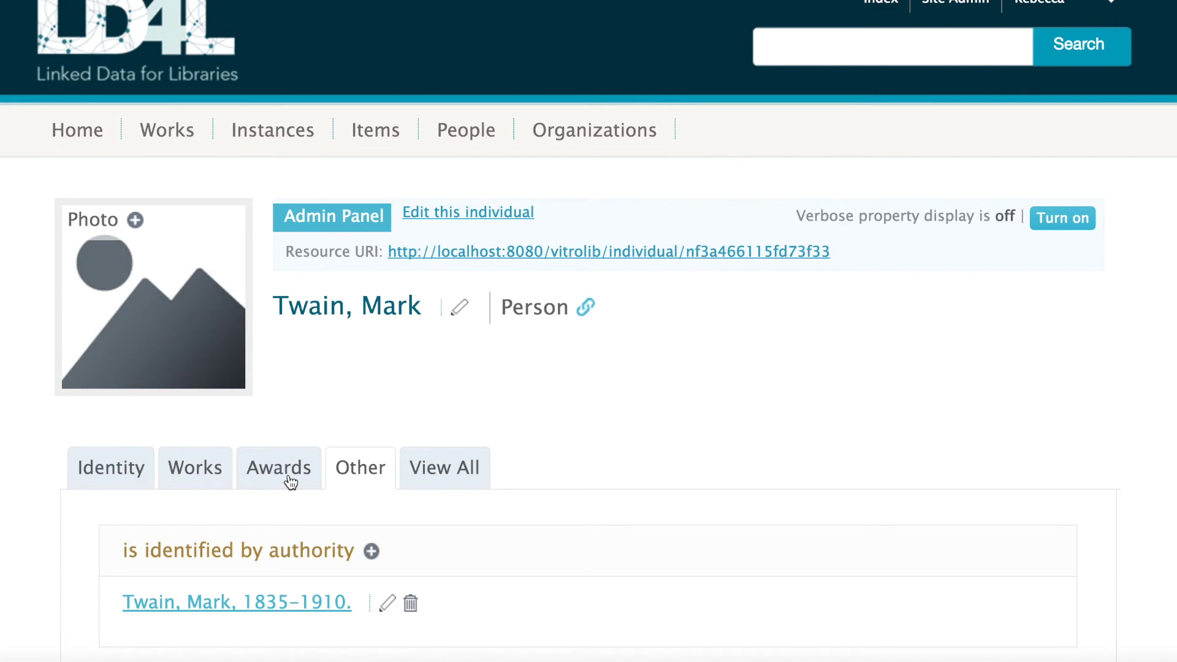
{"action": "scroll", "coordinate": [452, 508], "scroll_direction": "down", "scroll_amount": 5}
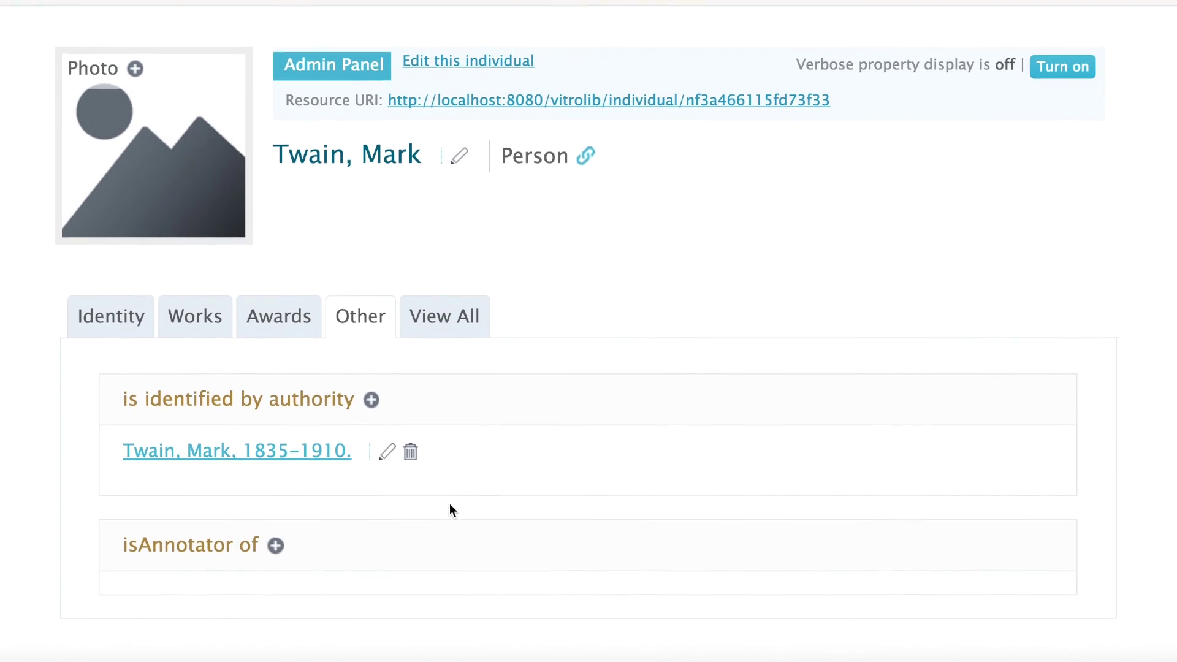
{"action": "left_click", "coordinate": [112, 320]}
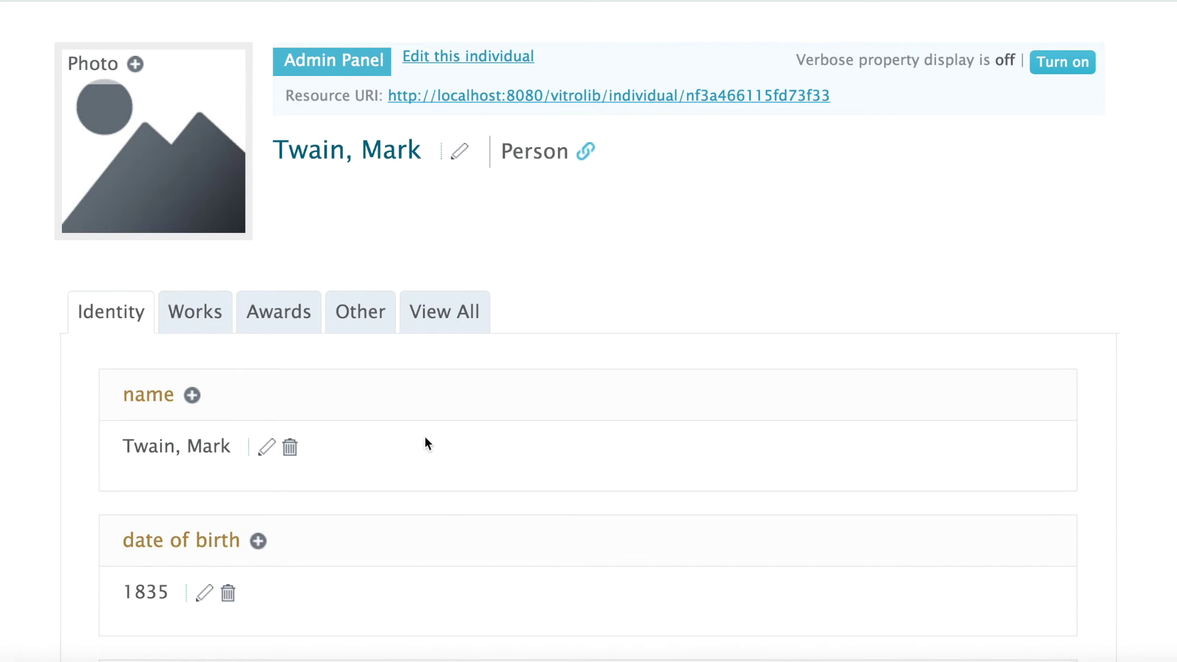
{"action": "scroll", "coordinate": [506, 518], "scroll_direction": "down", "scroll_amount": 4}
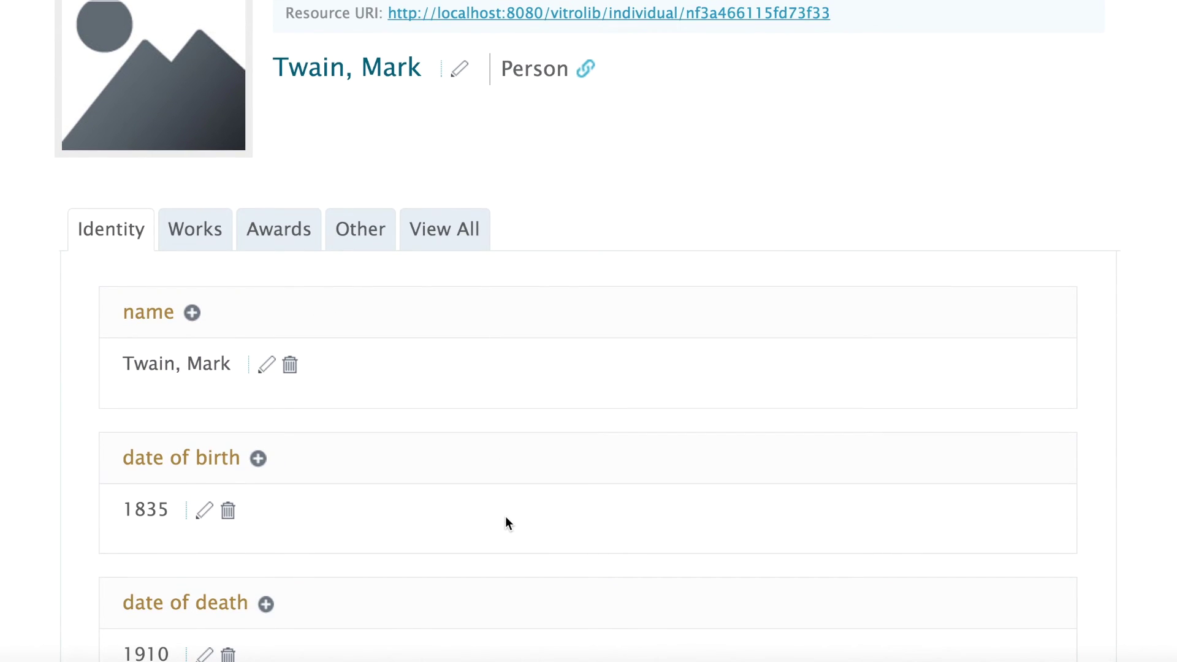
{"action": "scroll", "coordinate": [505, 516], "scroll_direction": "down", "scroll_amount": 1}
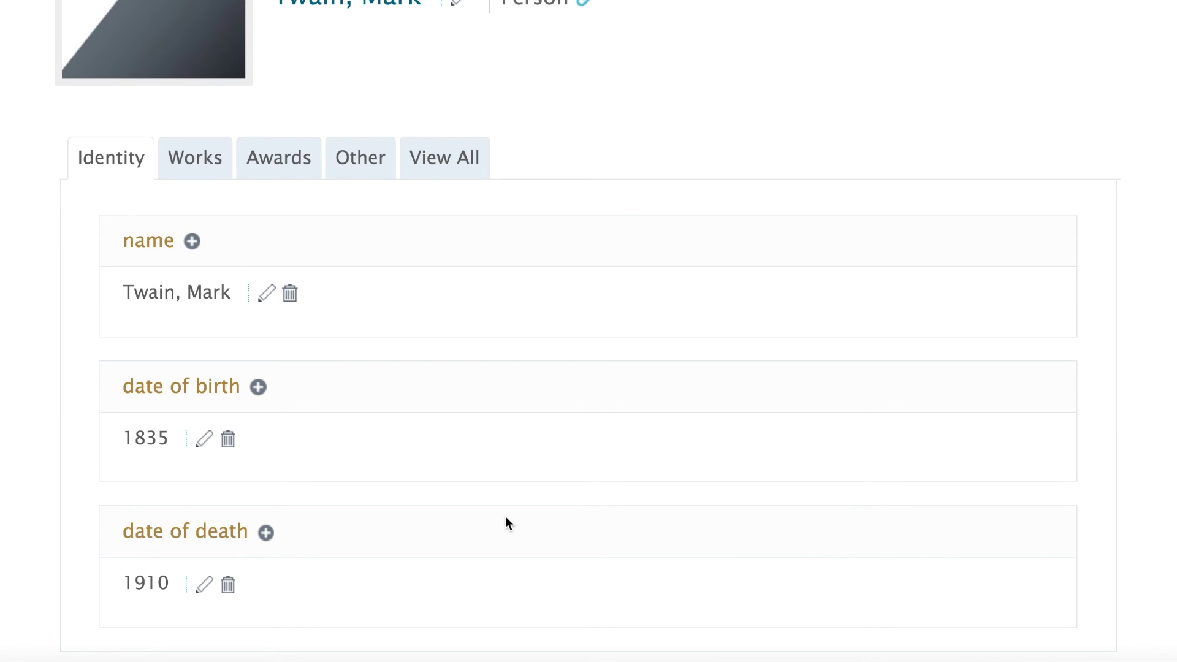
{"action": "left_click", "coordinate": [363, 159]}
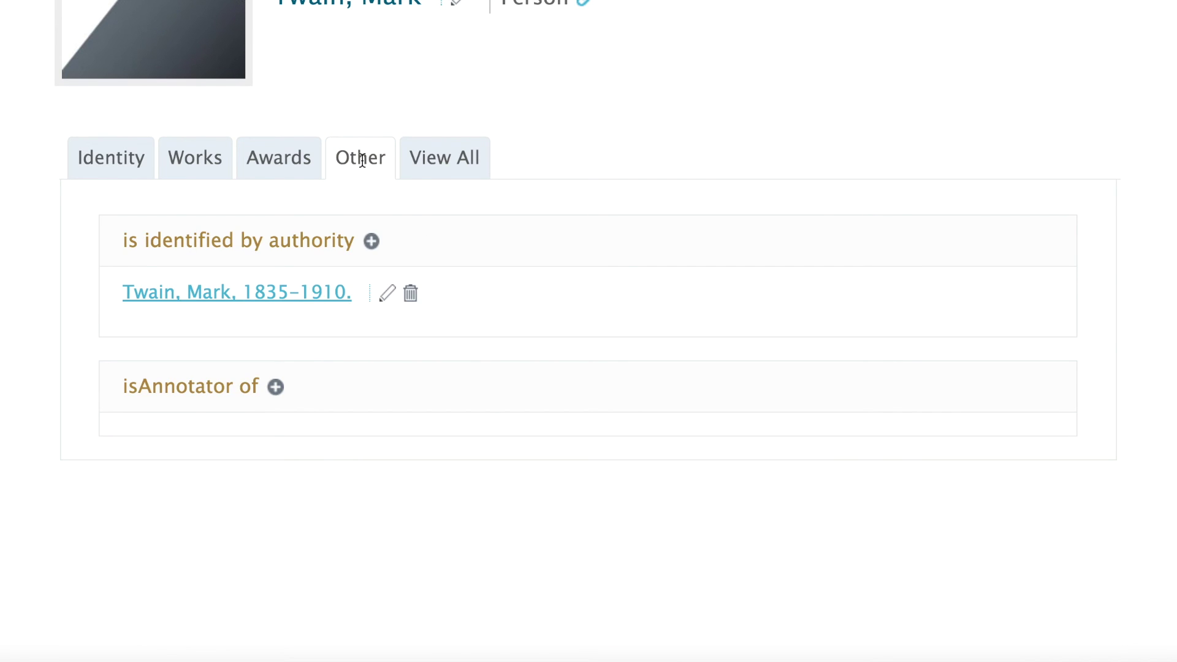